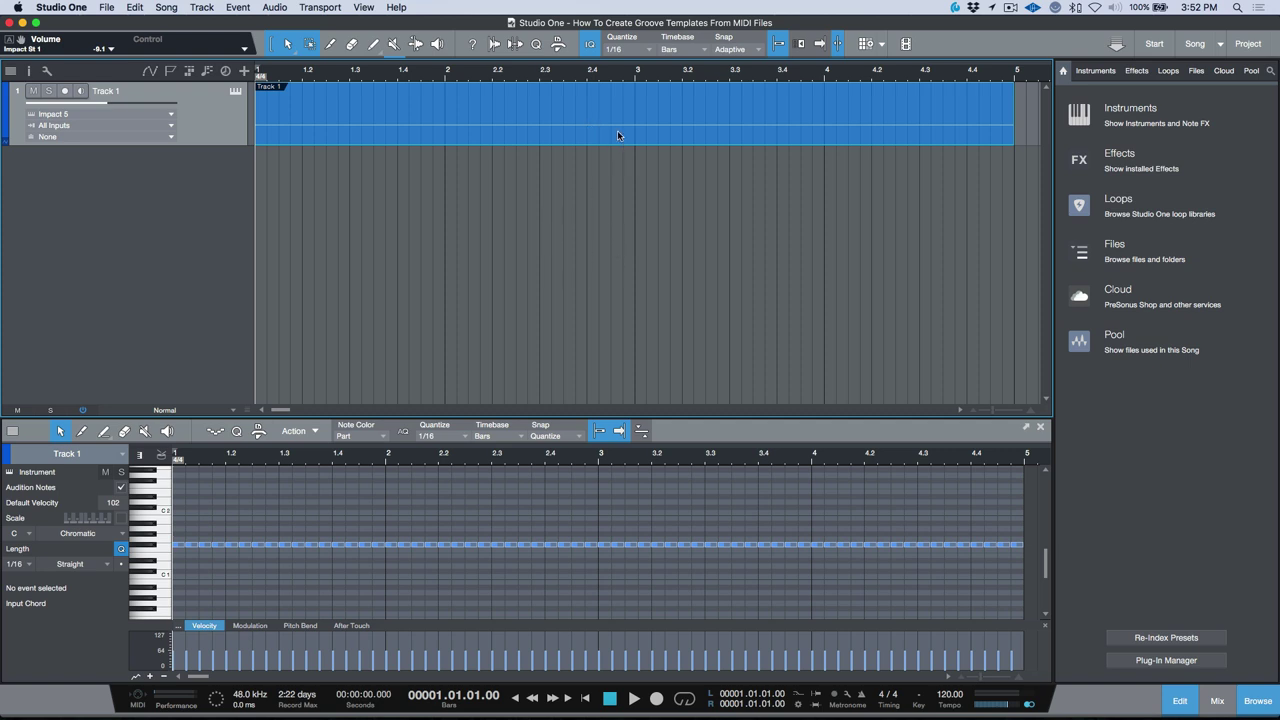
Audition the hi-hat part, then pick MPC60 16 Swing 57 from the MPC60 groove folder
key("space")
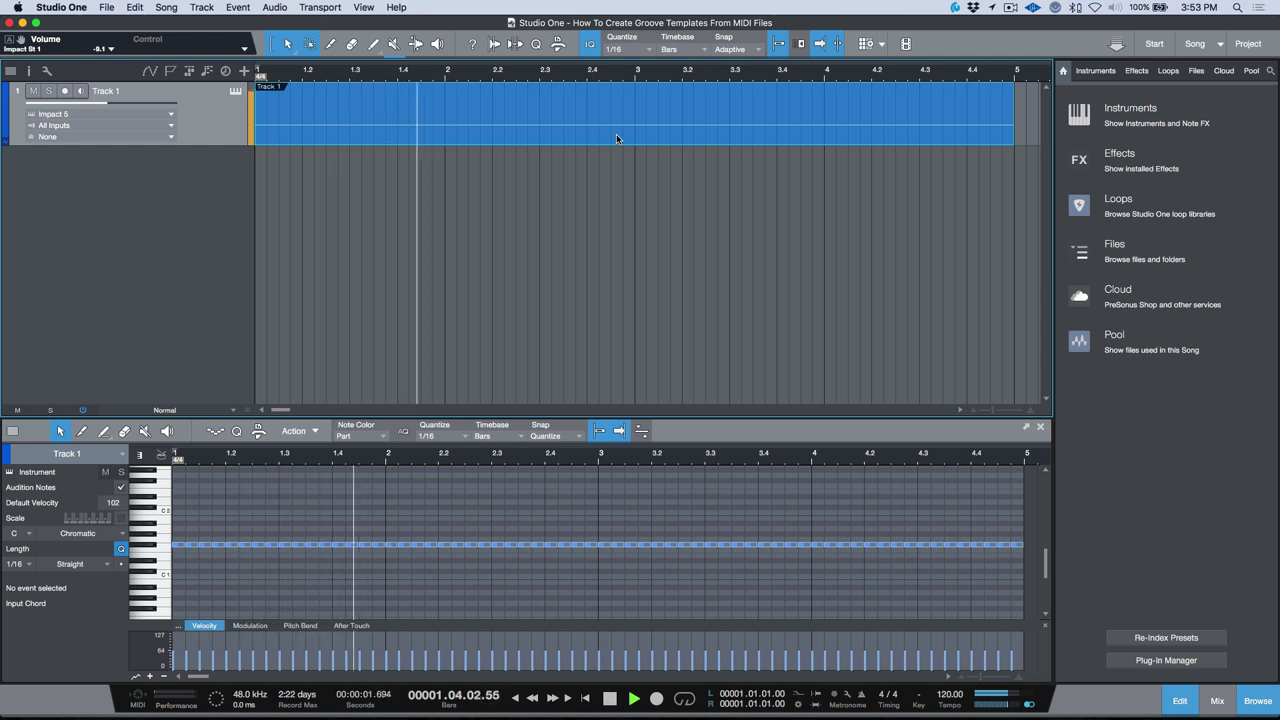
key("space")
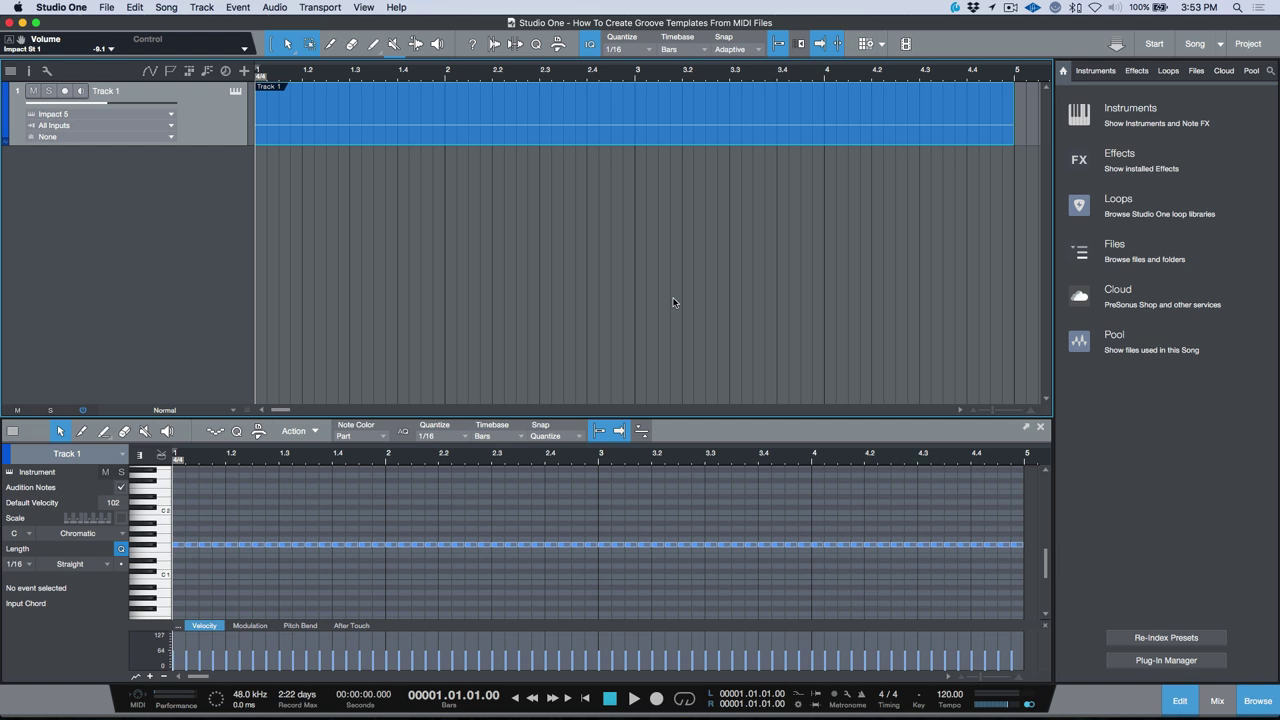
left_click(584, 131)
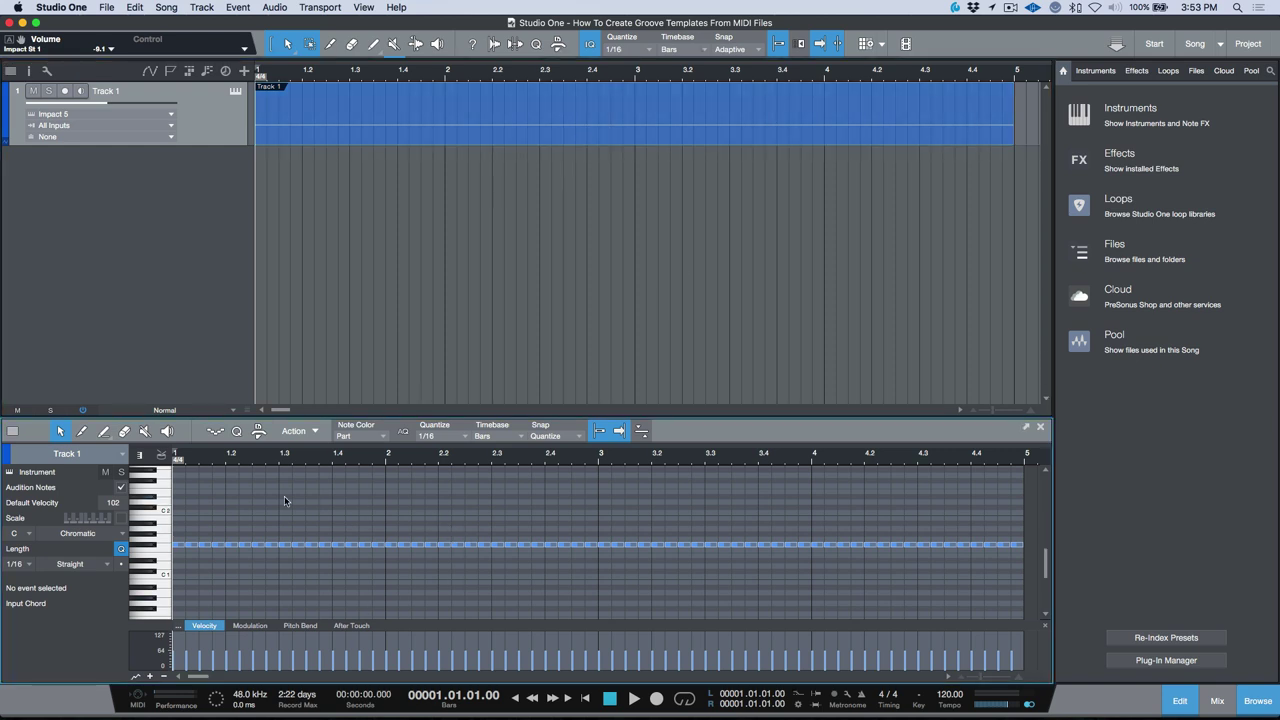
left_click(236, 431)
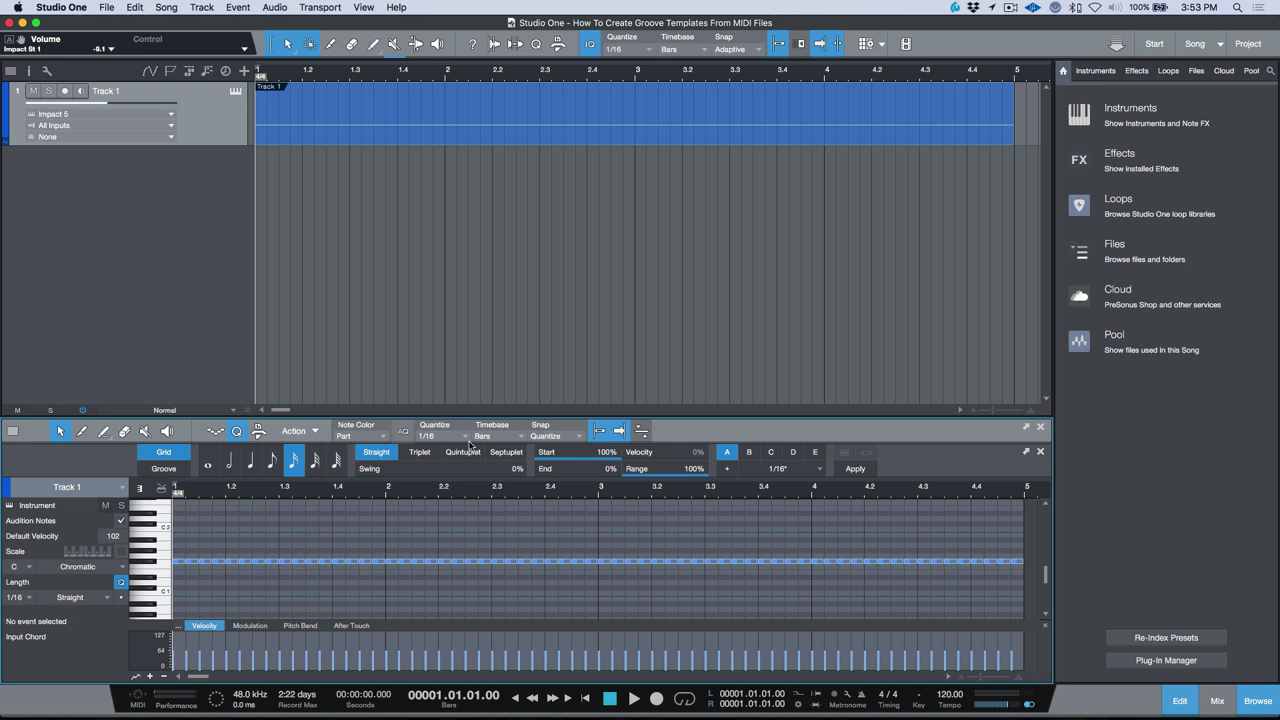
left_click(819, 470)
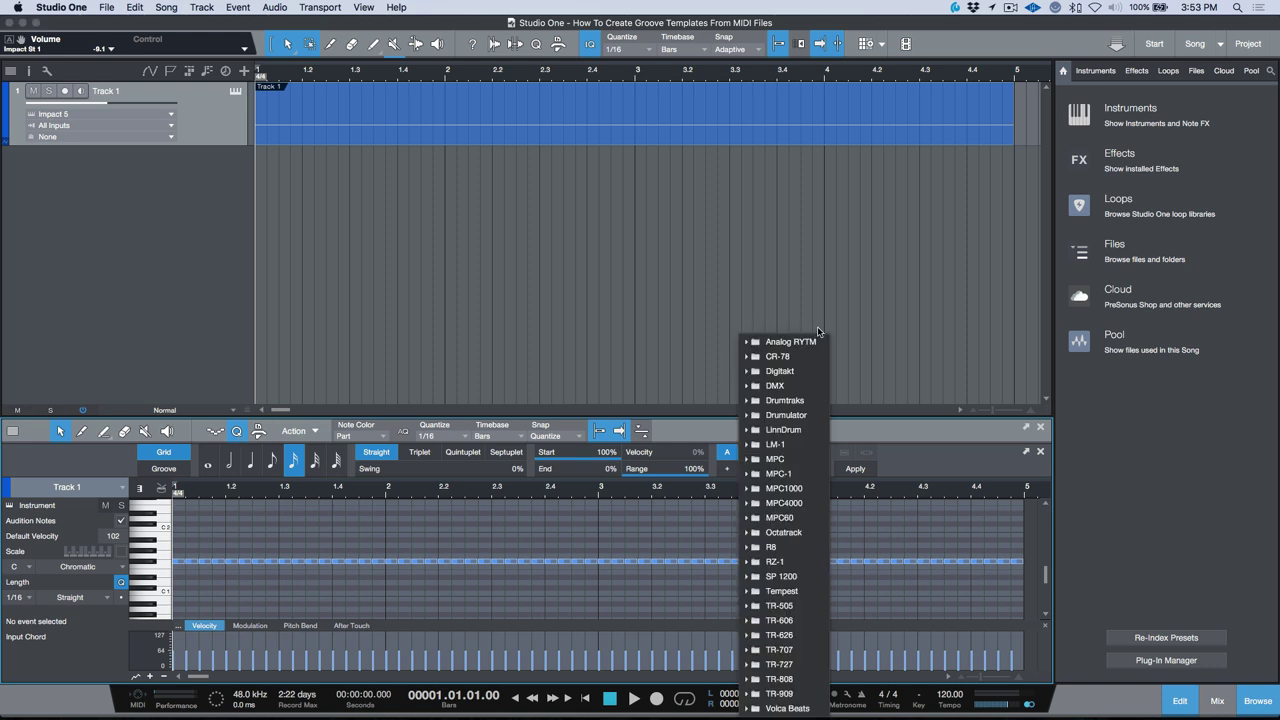
left_click(800, 517)
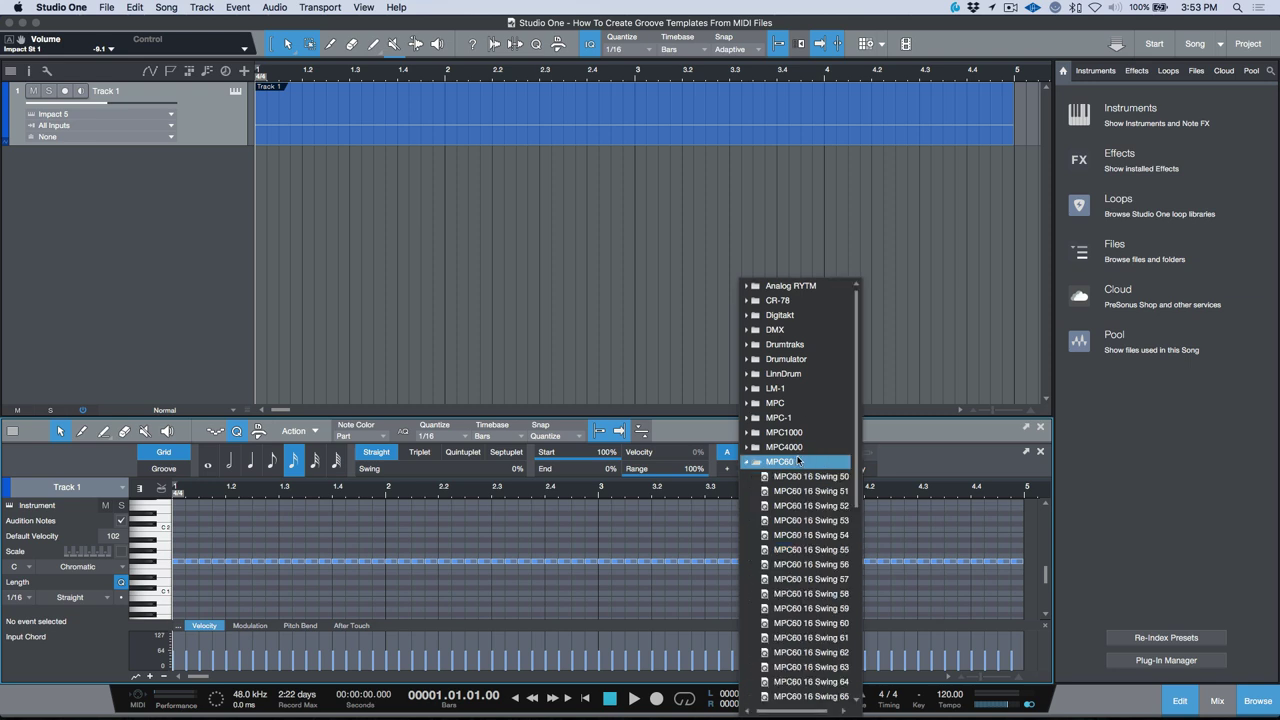
scroll(808, 510, "down", 1)
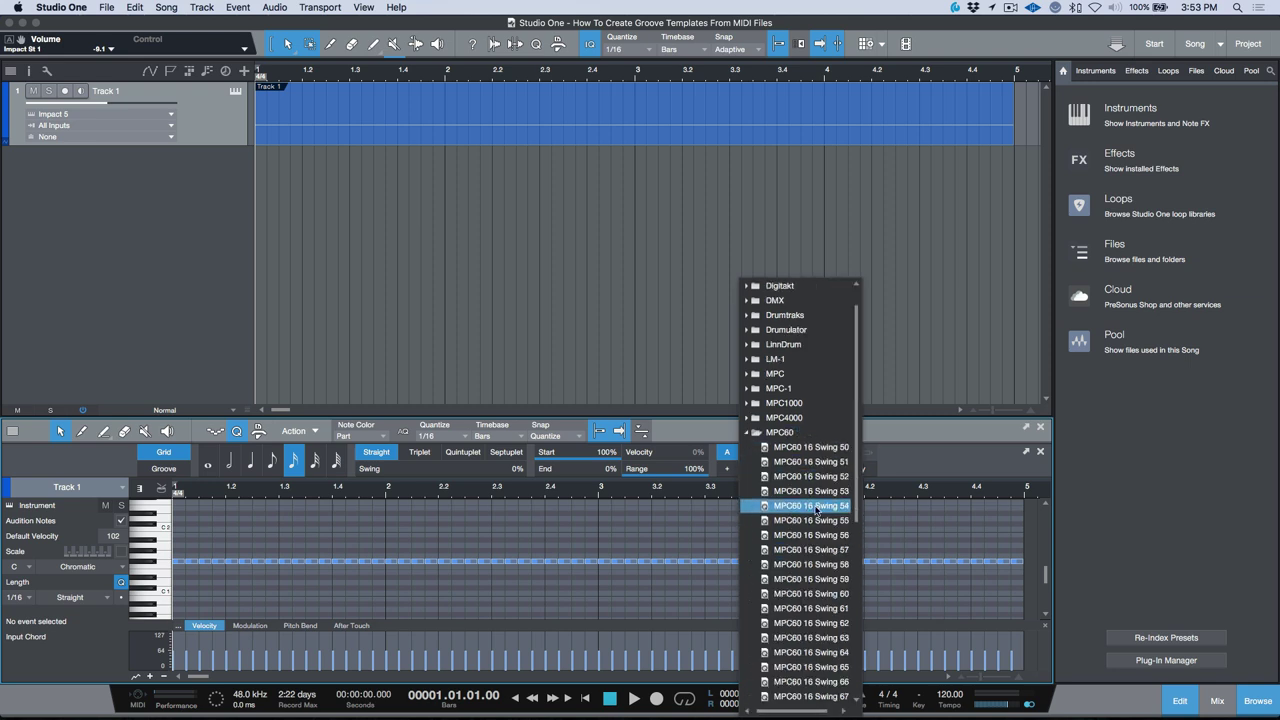
left_click(815, 550)
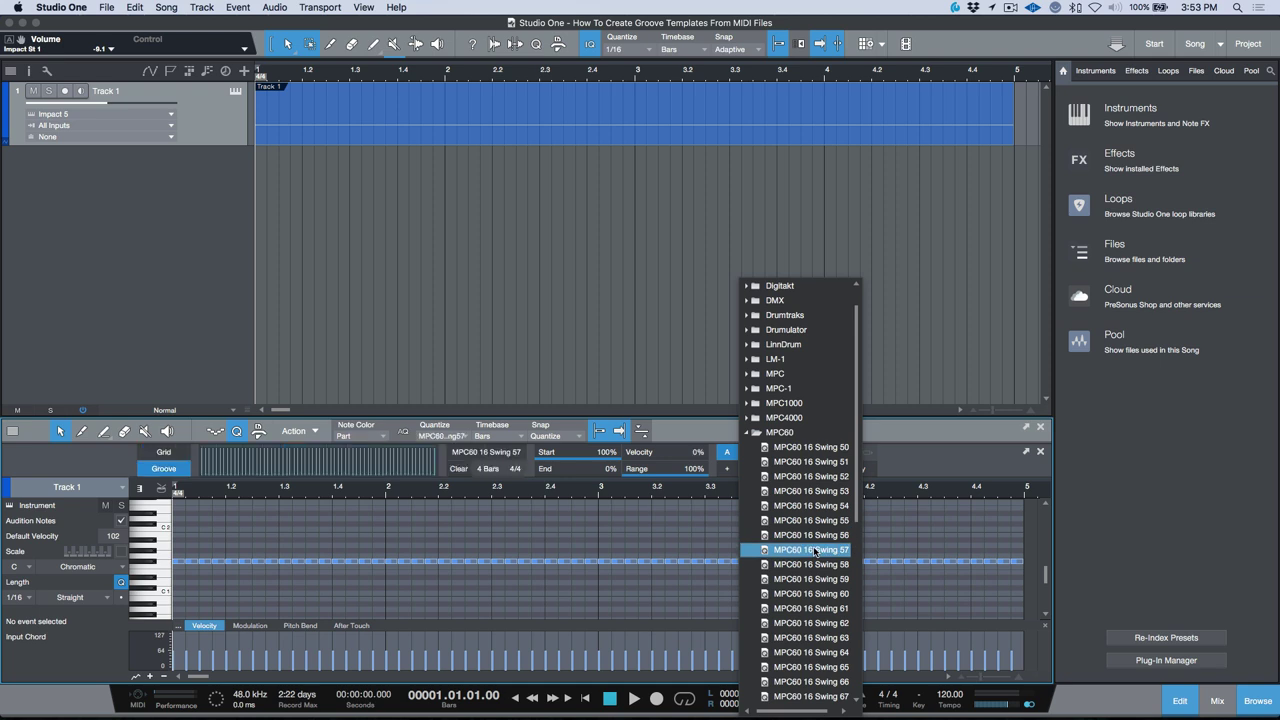
Select all hi-hat notes and apply the MPC60 16 Swing 57 groove to them
left_click(449, 526)
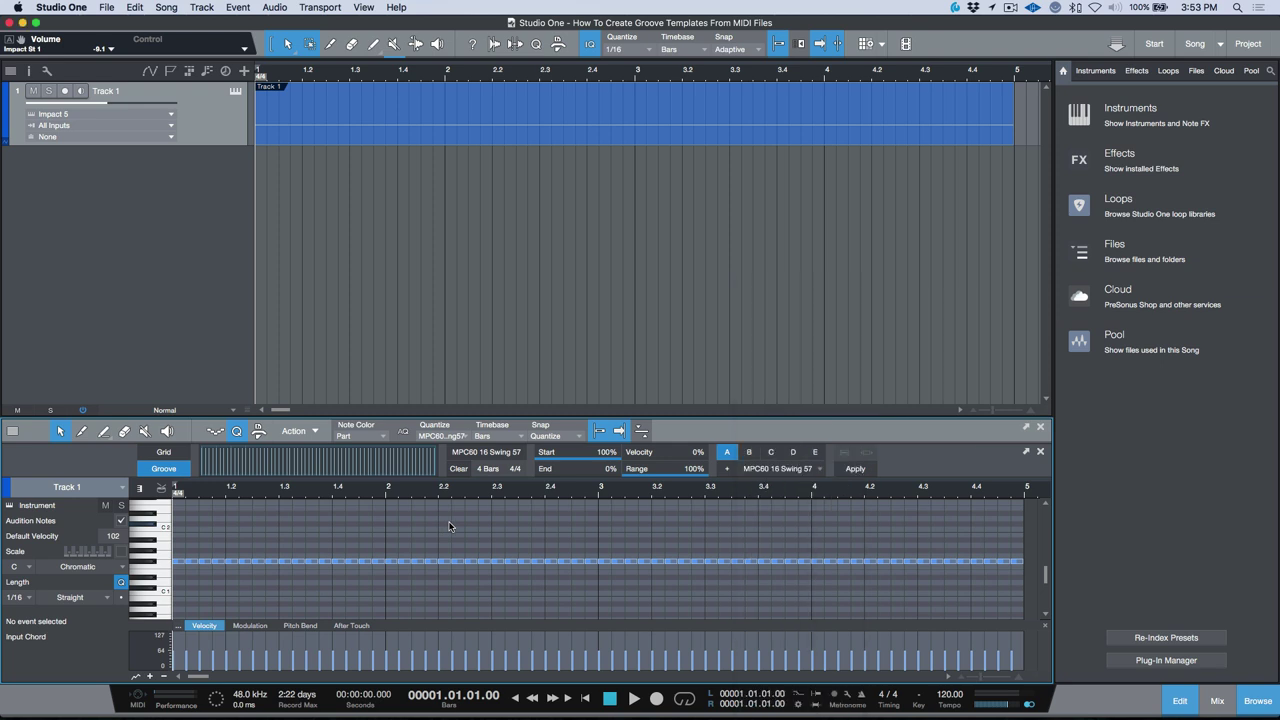
key("super+a")
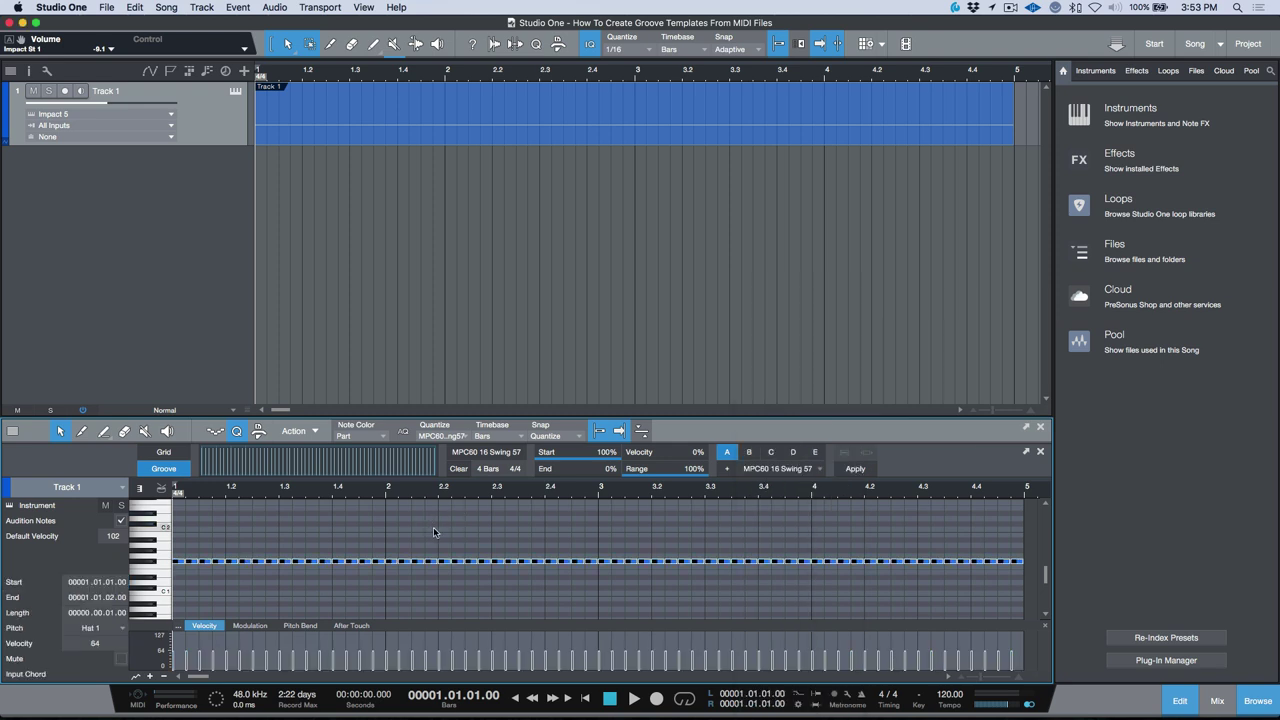
left_click(855, 469)
Play back the grooved hi-hats twice from the start, then stop
key("space")
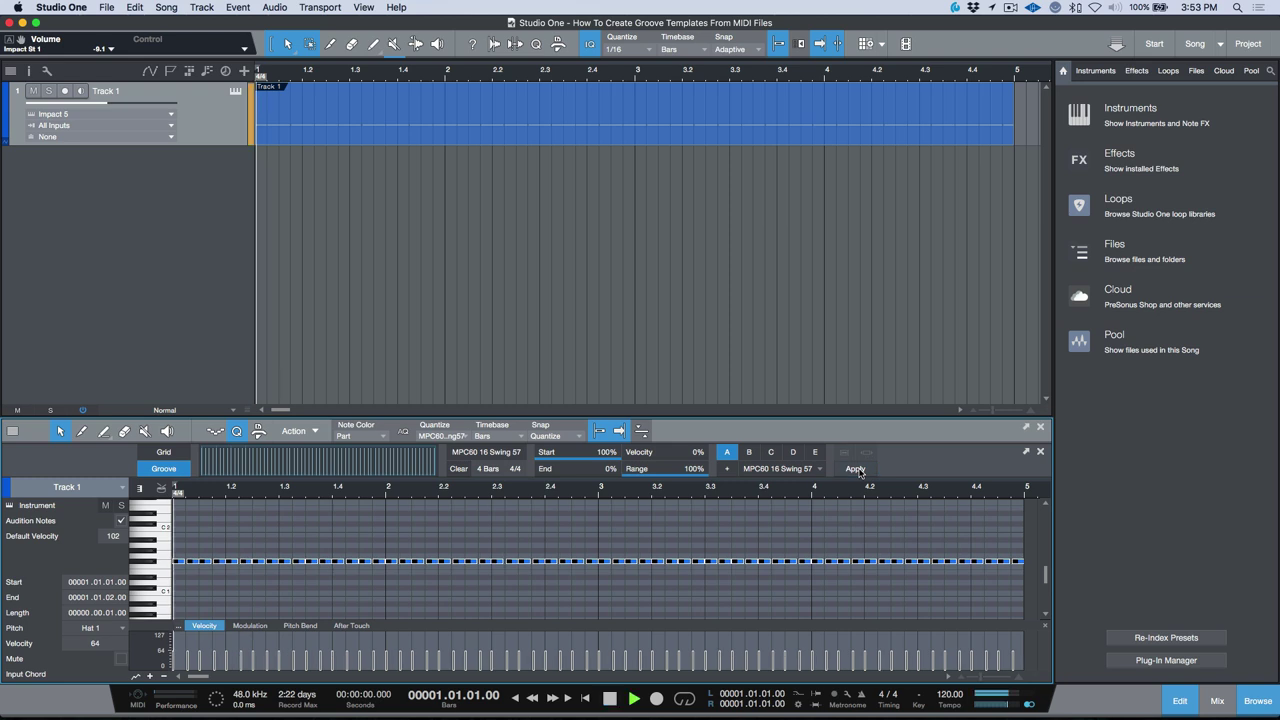
key("space")
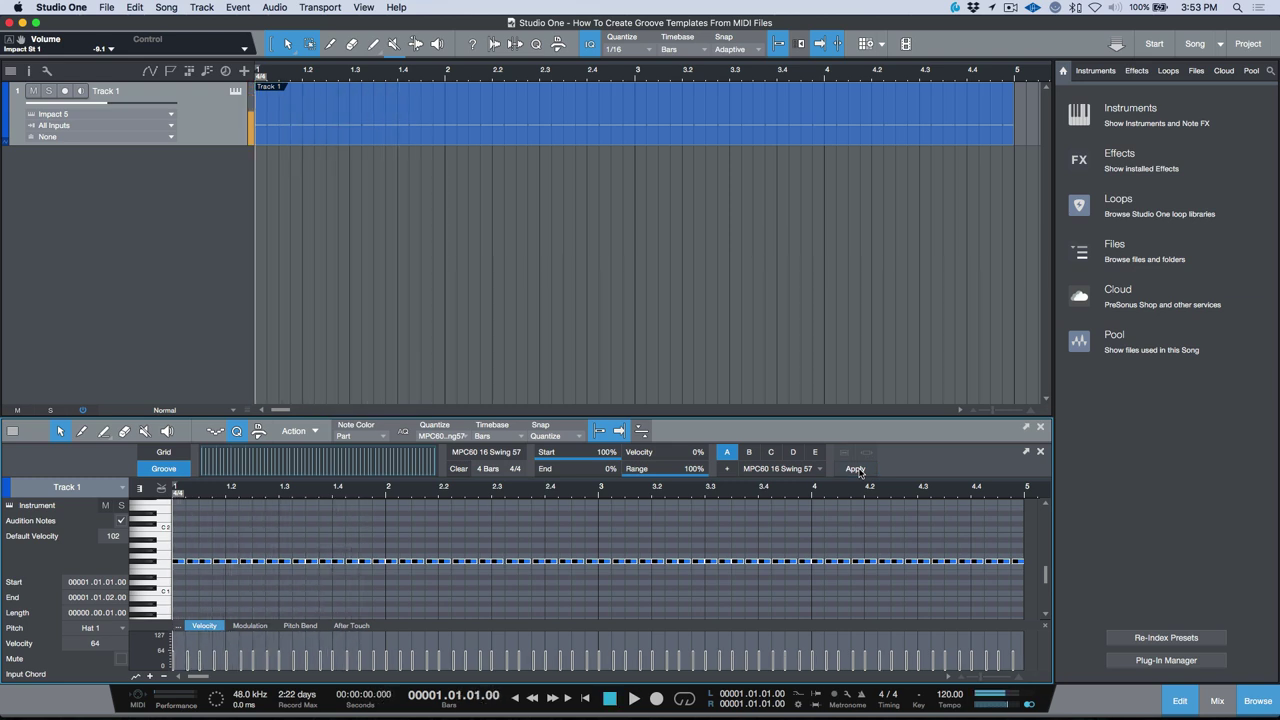
key("space")
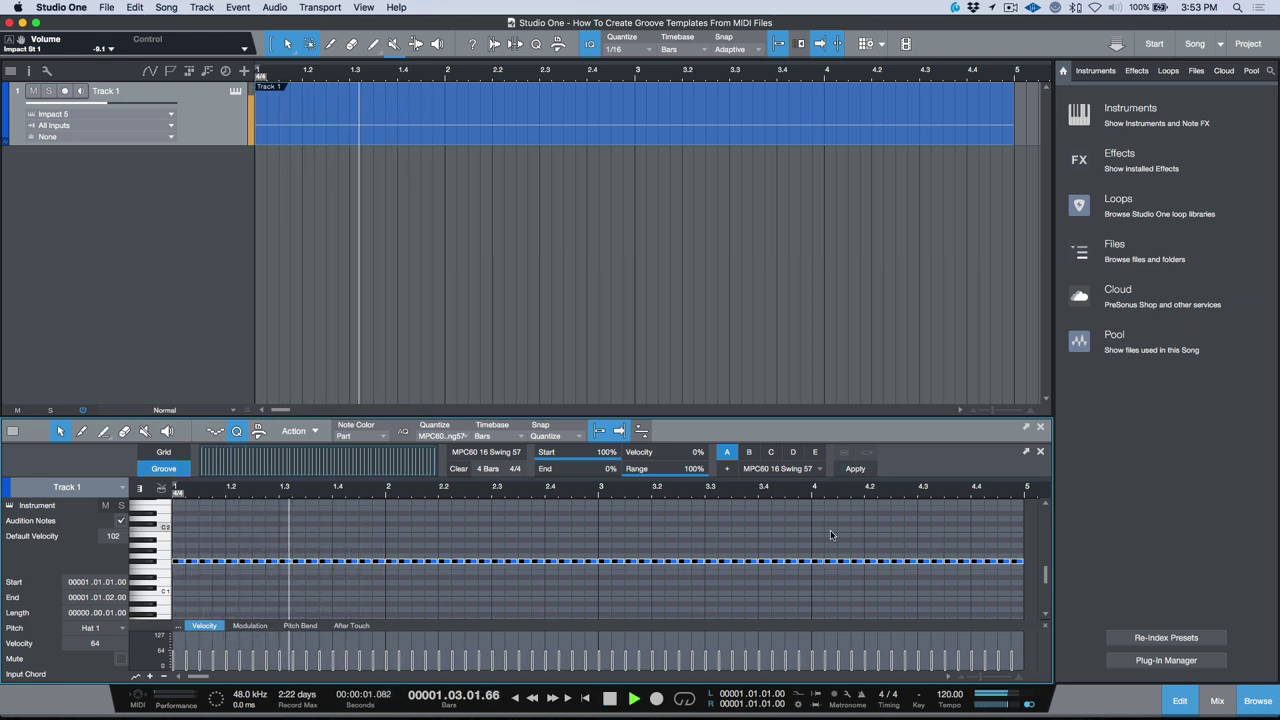
key("space")
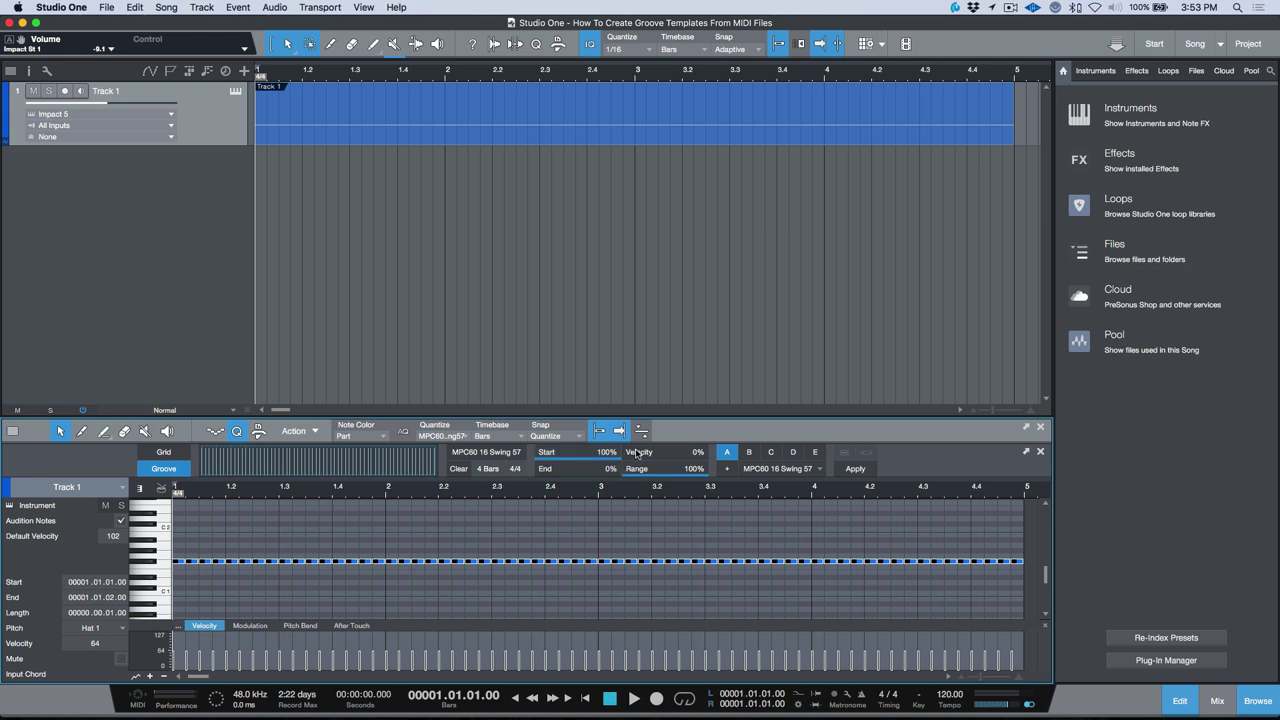
Try the groove at 100% velocity, apply it, then undo
mouse_move(638, 453)
left_click_drag(632, 454, 886, 467)
left_click(855, 469)
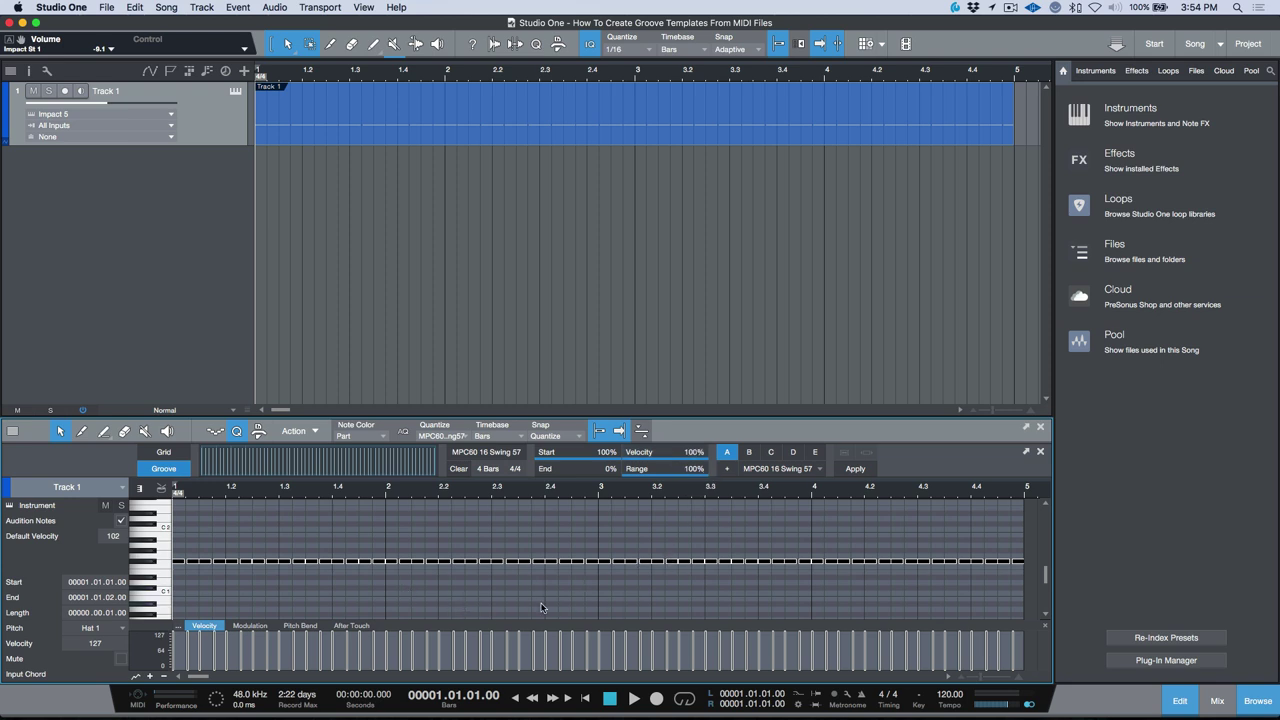
key("super+z")
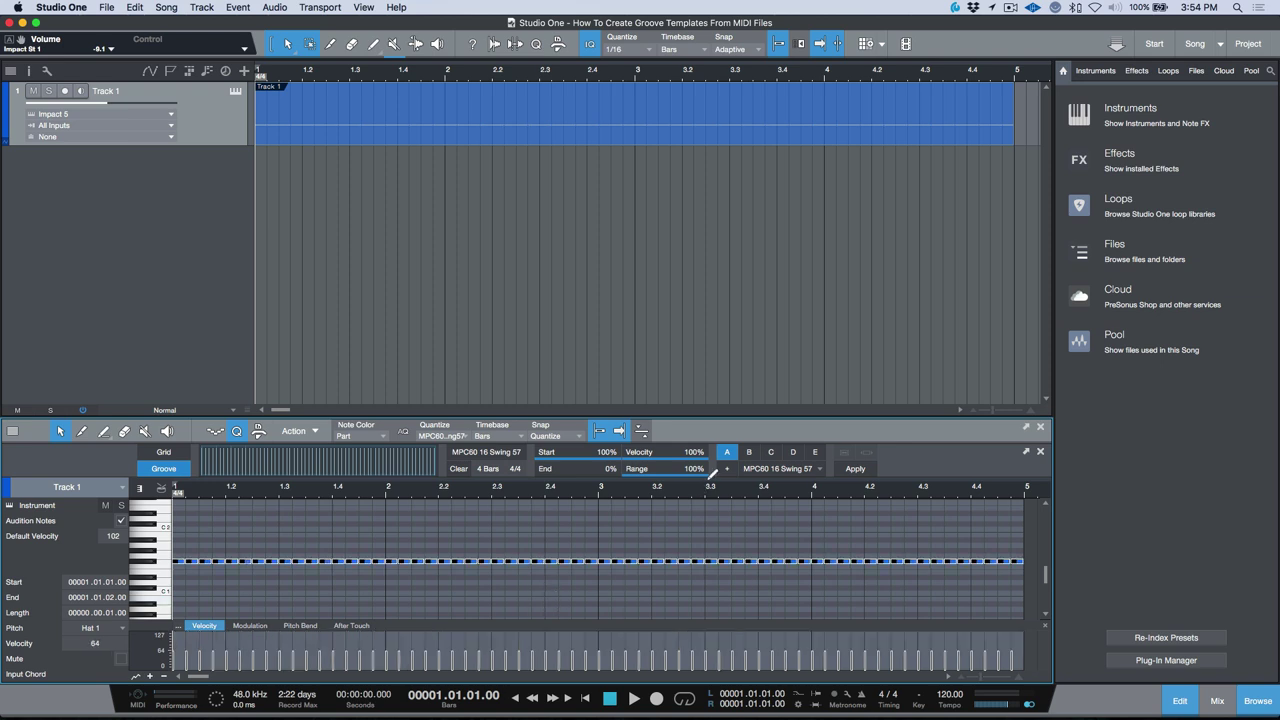
Apply the groove at 52% velocity, undo it, and open the Files browser at the TR-909 grooves
left_click_drag(704, 455, 678, 500)
left_click(855, 468)
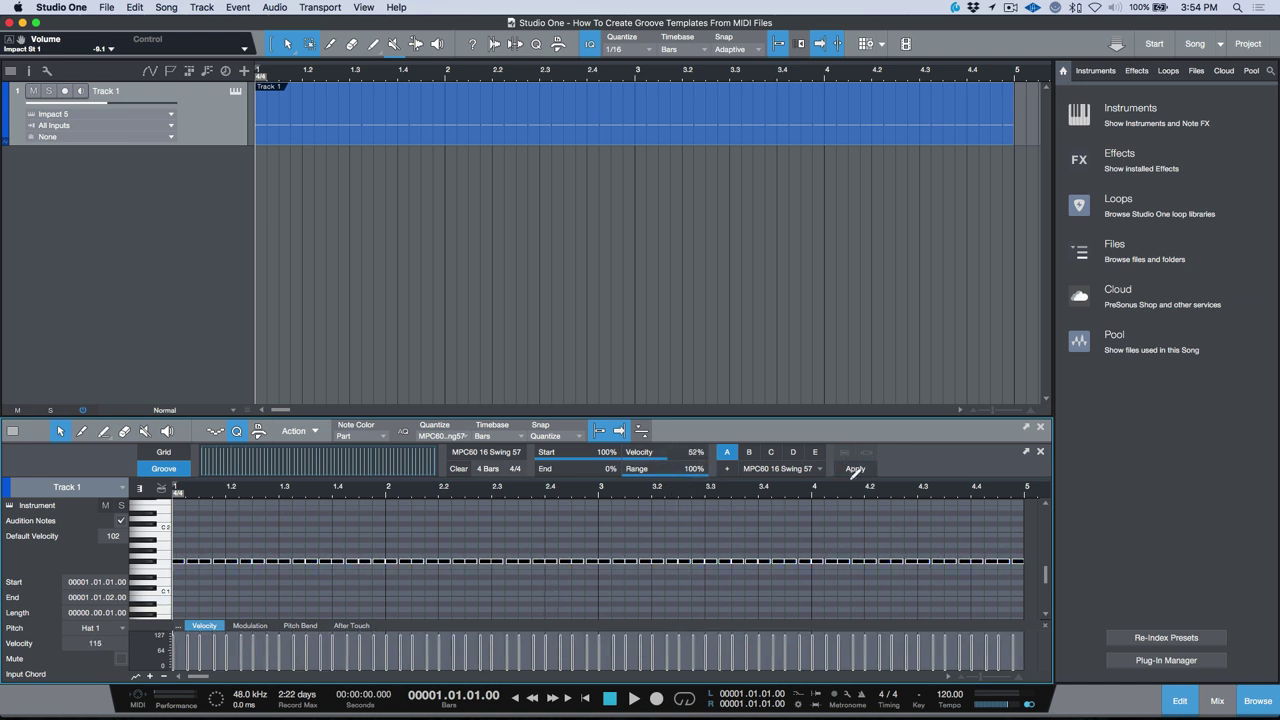
key("super+z")
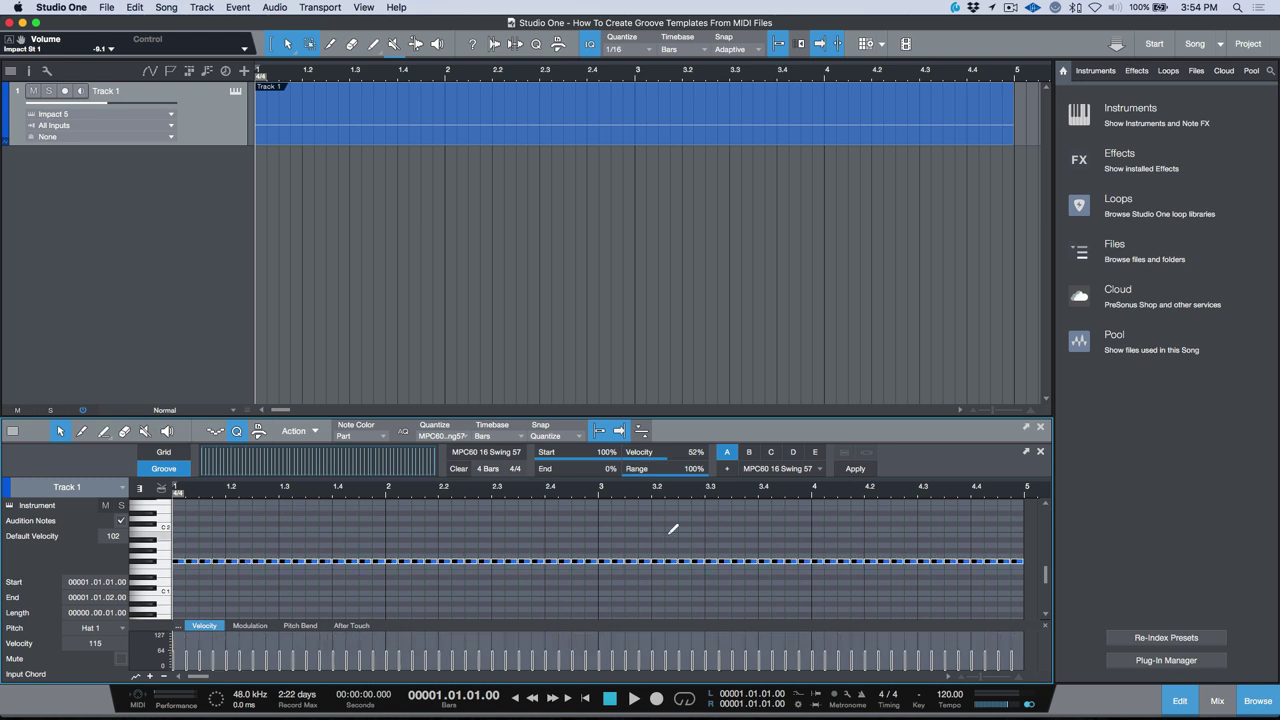
left_click(625, 283)
left_click(1196, 70)
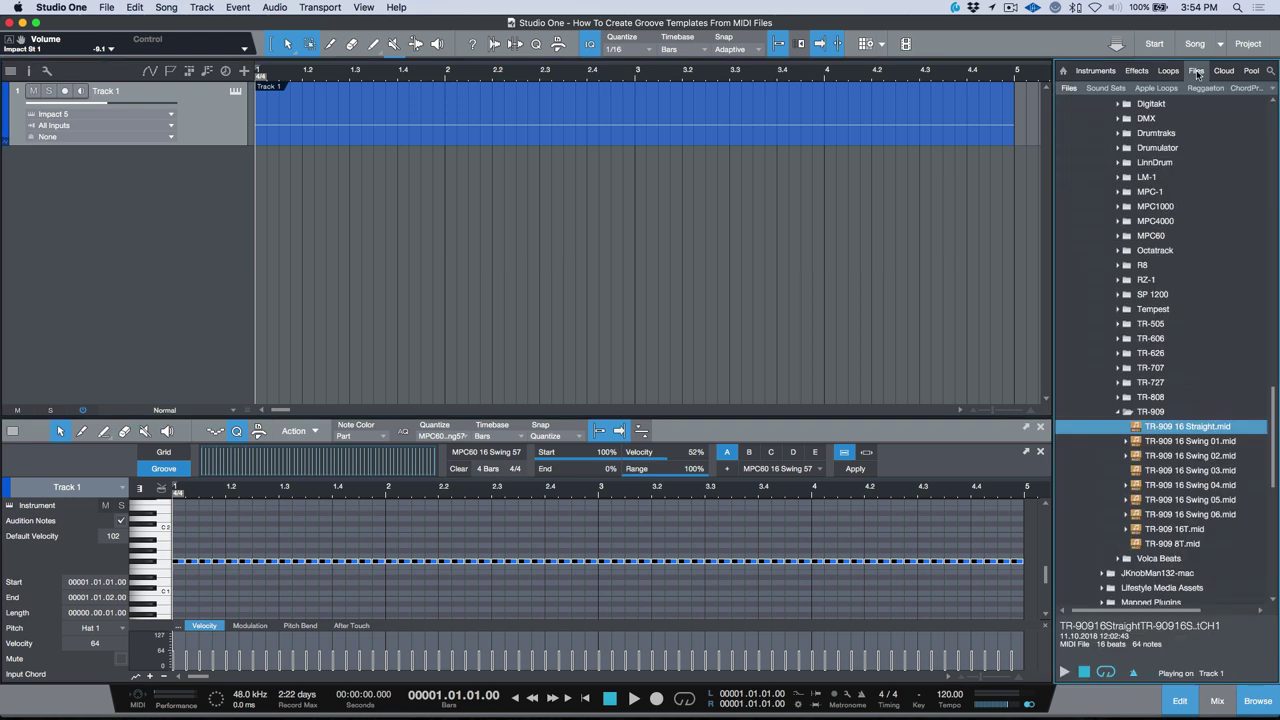
Extend the browser selection from TR-909 16 Straight.mid through TR-909 16 Swing 03.mid
left_click(1161, 470, "shift")
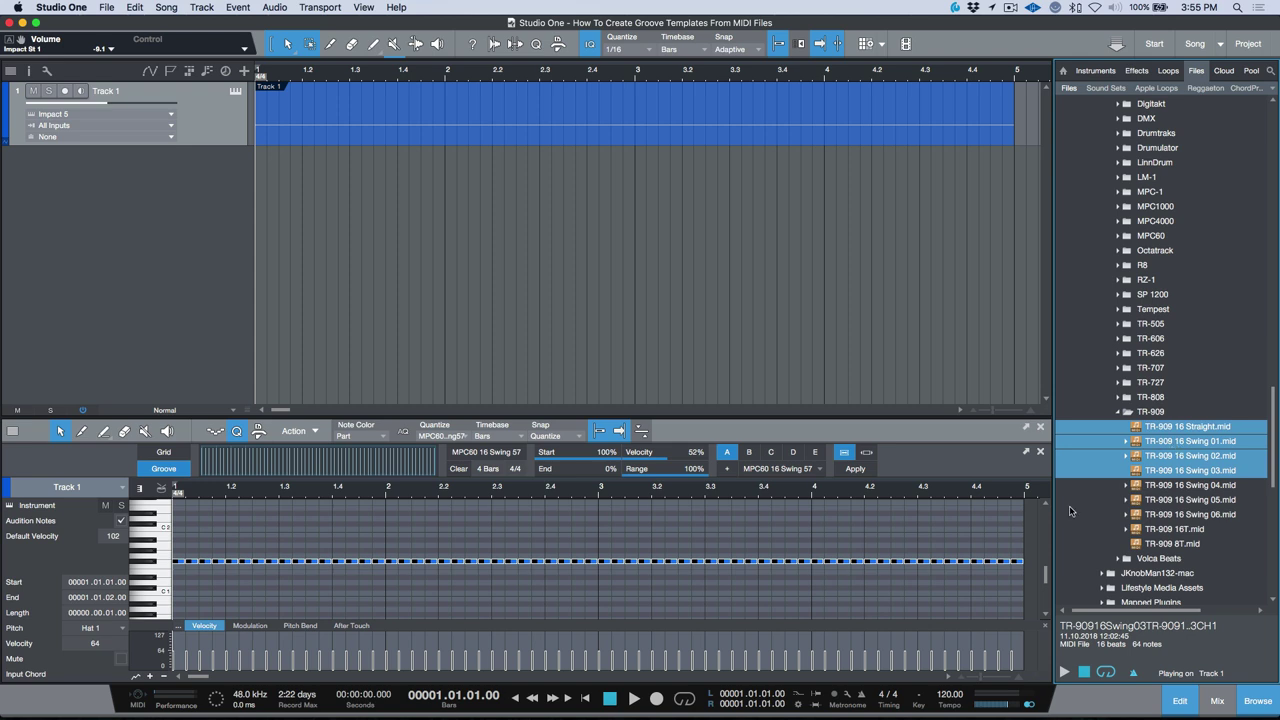
scroll(1182, 462, "right", 1)
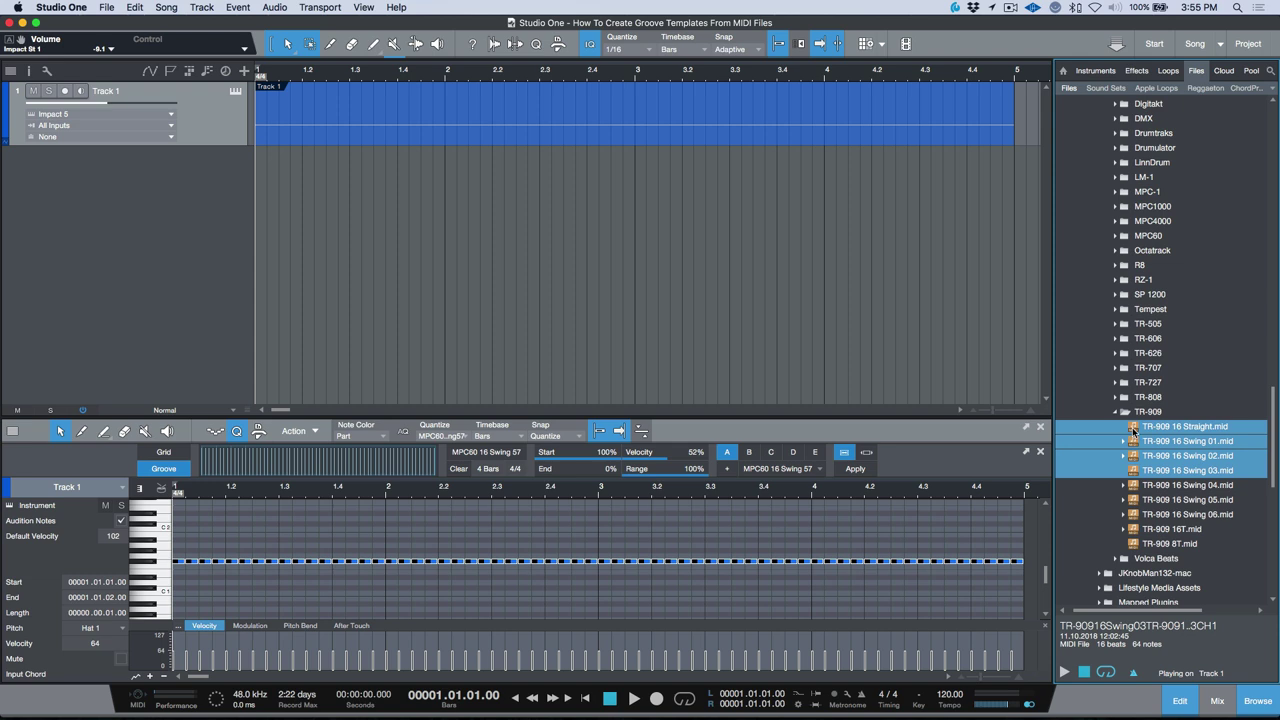
Drop the four TR-909 MIDI files into the song and load the Straight clip as the groove
left_click_drag(1133, 430, 280, 338)
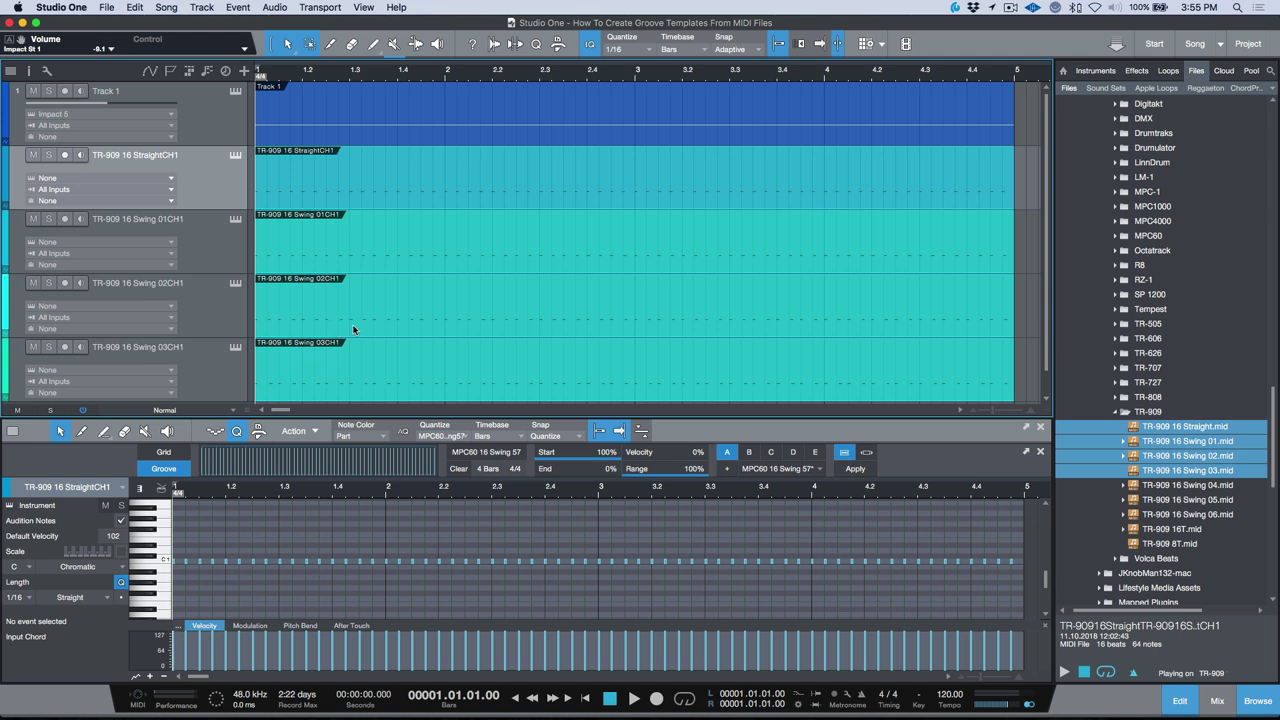
left_click(429, 205)
left_click_drag(437, 194, 383, 462)
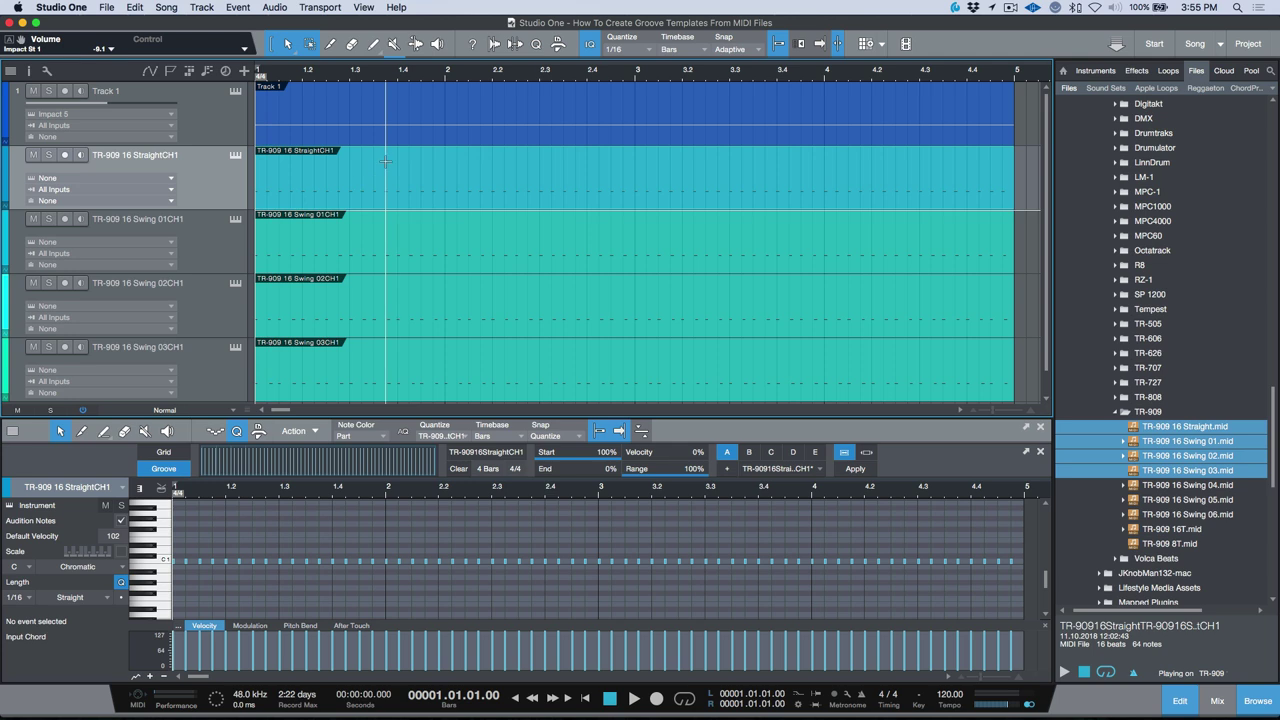
Remove the CH1 suffix from the Straight, Swing 01, Swing 02 and Swing 03 track names
double_click(171, 155)
left_click(171, 155)
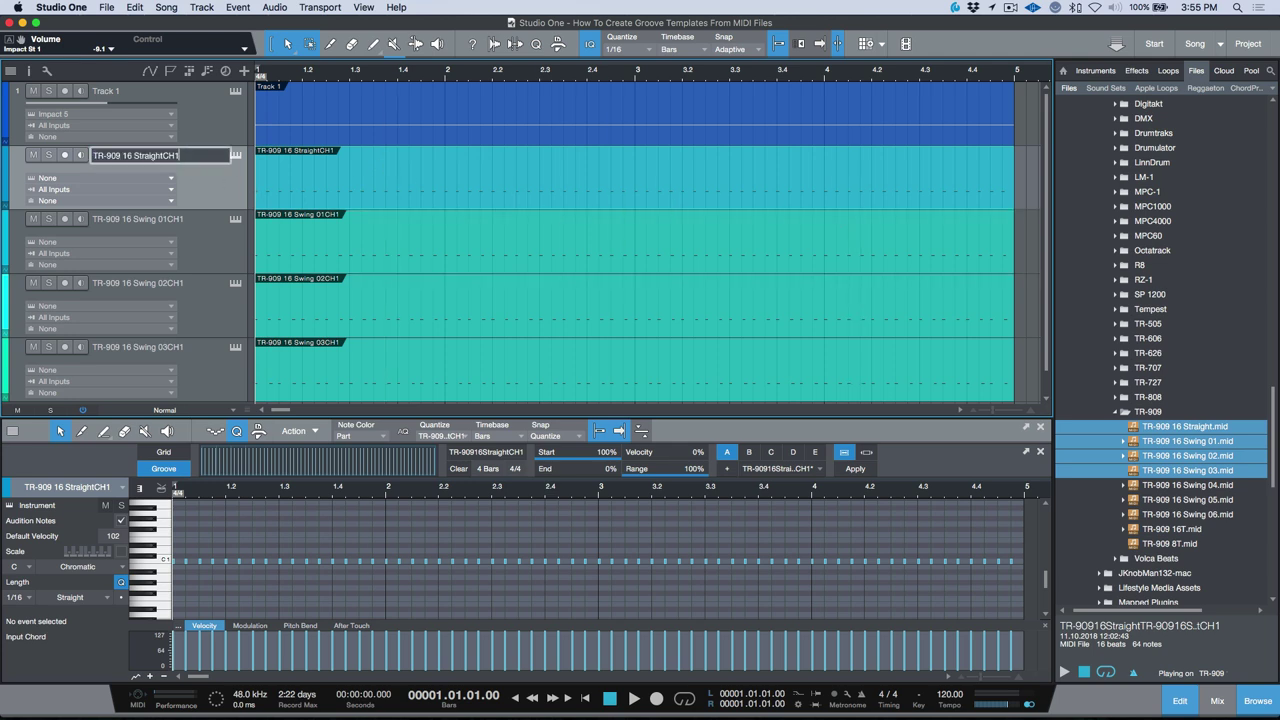
key("Tab")
key("Right")
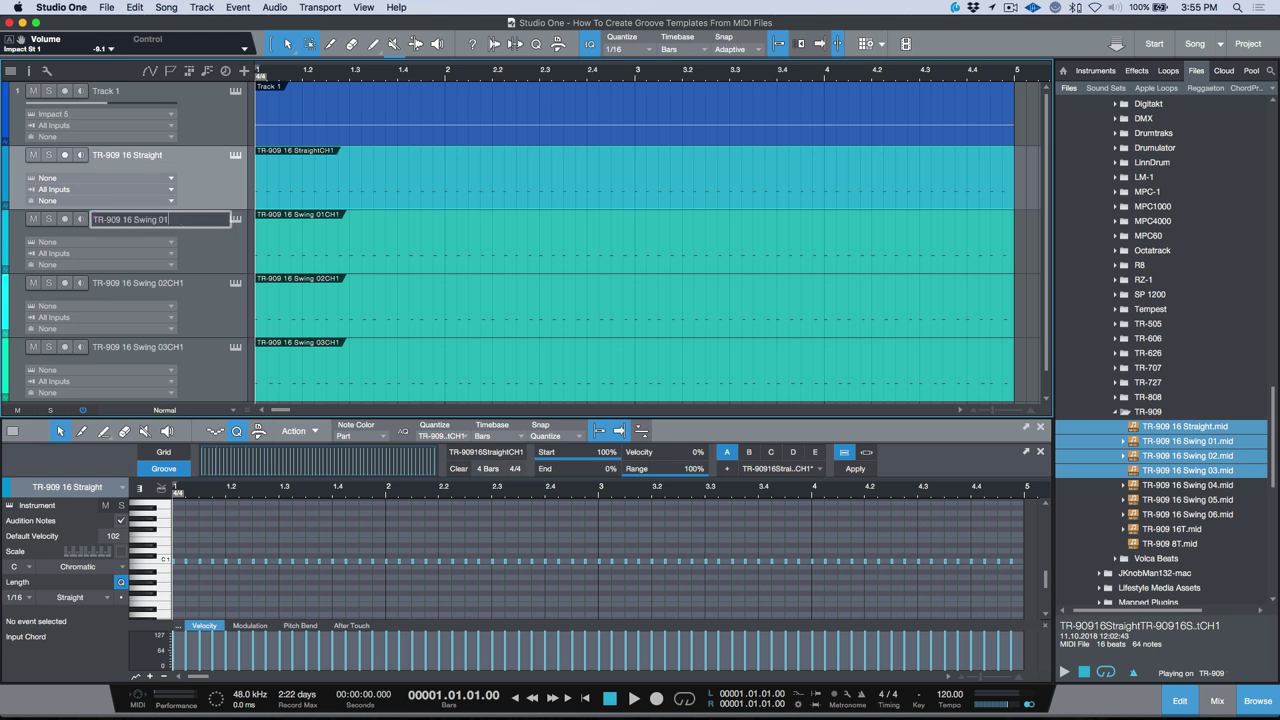
key("Tab")
key("Right")
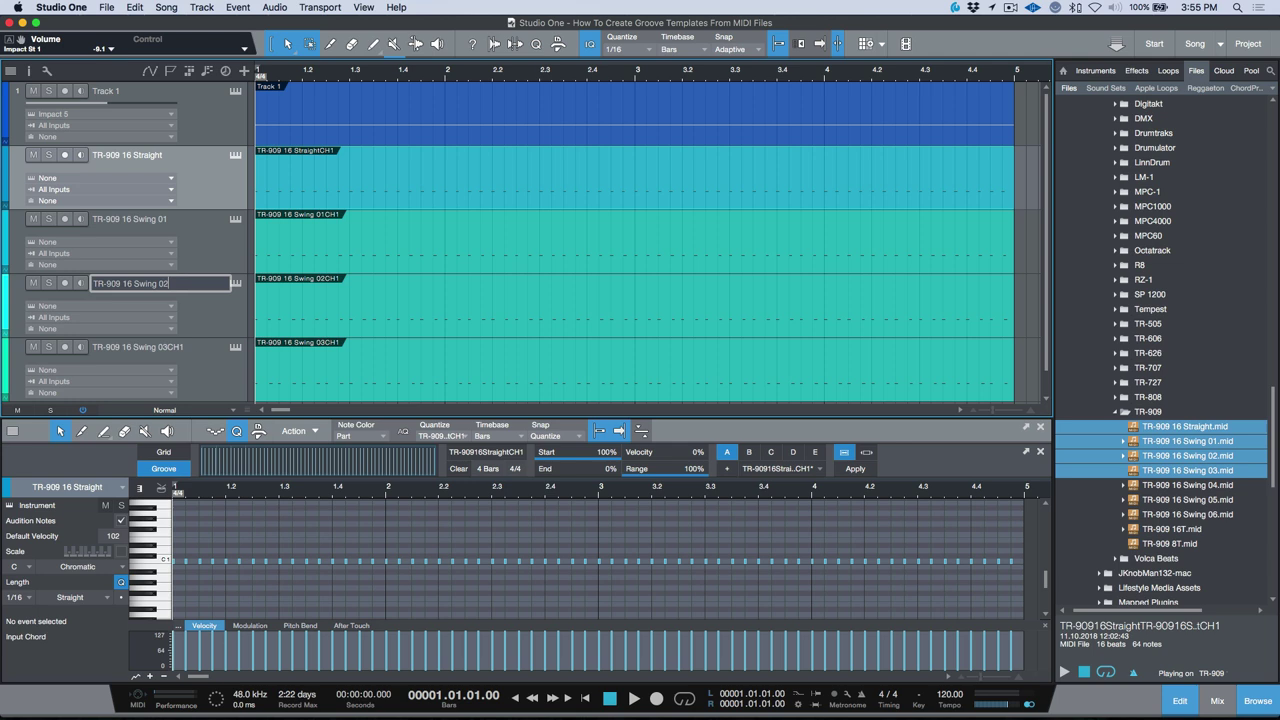
key("Tab")
key("Right")
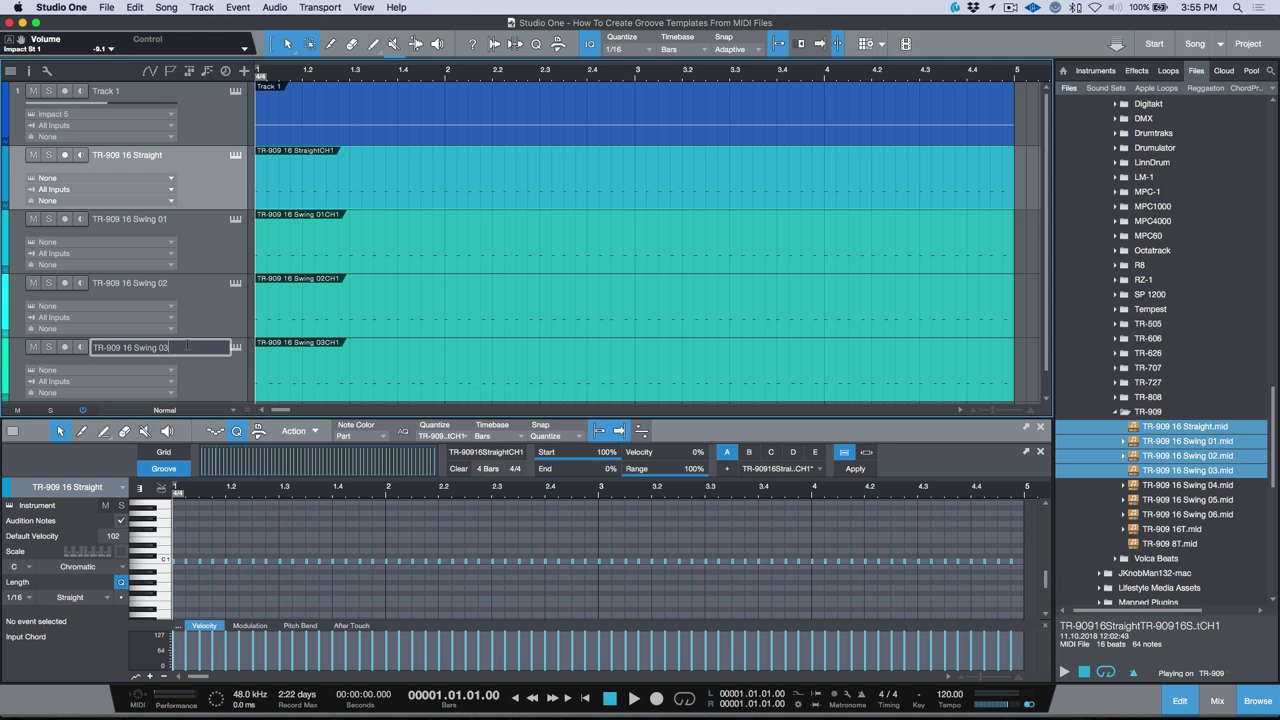
key("shift+Left")
key("shift+Left")
key("super+a")
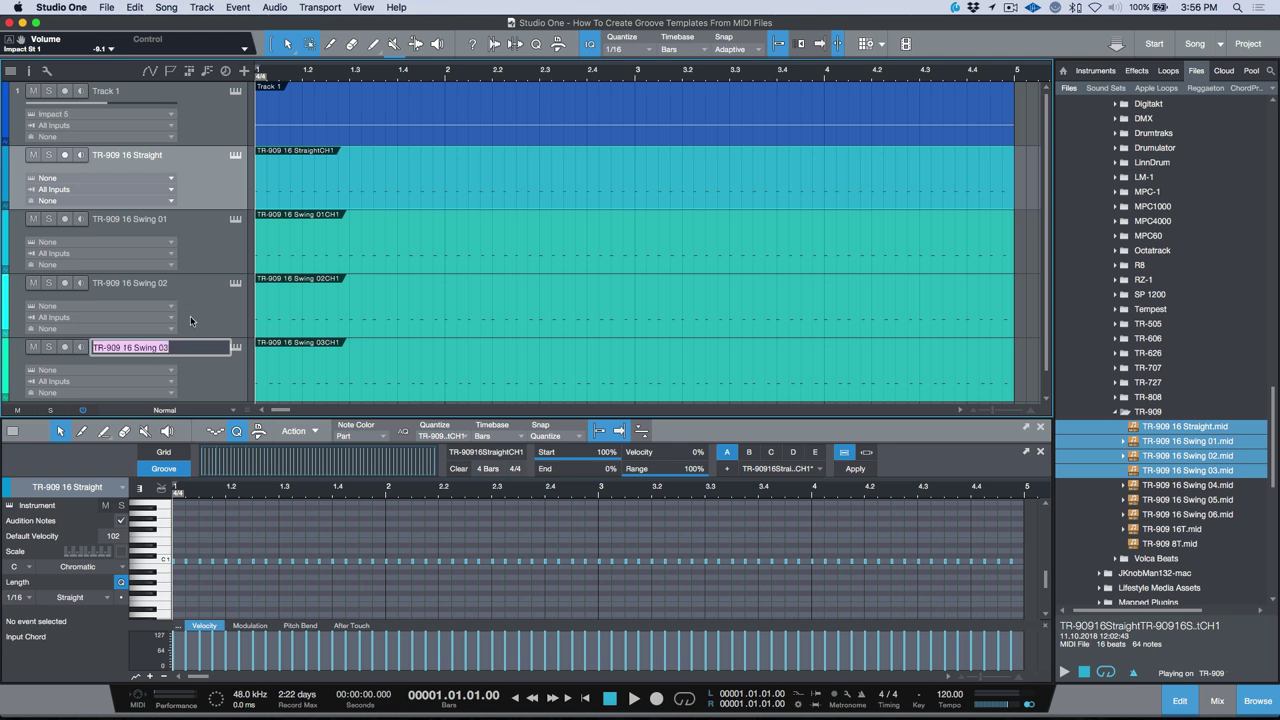
key("Return")
Reconfirm the Swing 02, Swing 01 and Straight track names so their events take the new names
left_click(167, 284)
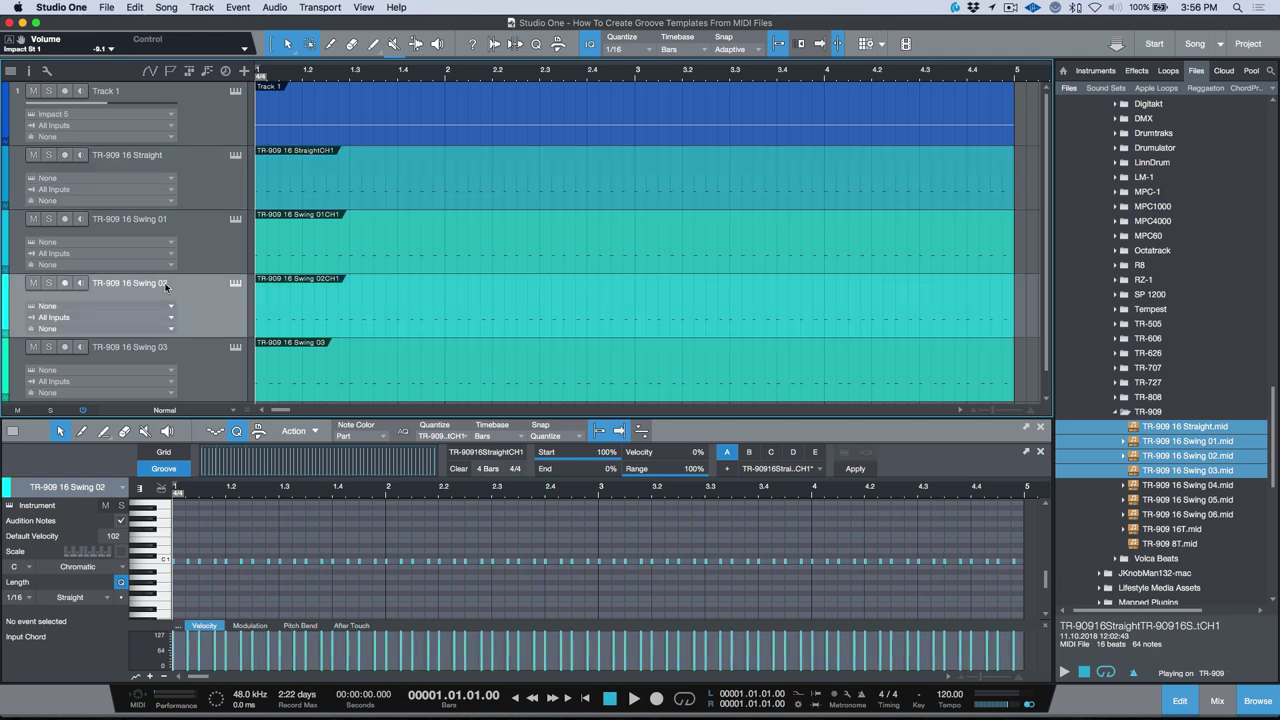
double_click(167, 284)
key("Return")
left_click(165, 221)
double_click(165, 221)
key("Return")
left_click(162, 161)
double_click(162, 161)
key("Return")
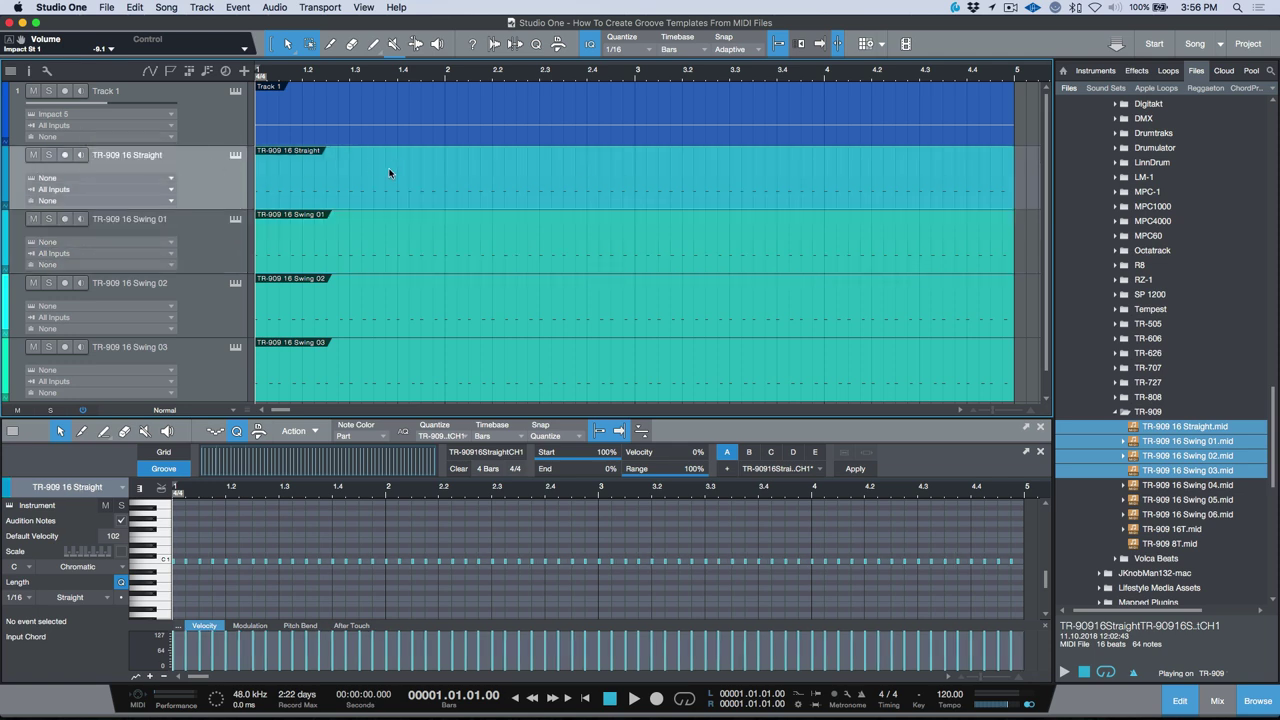
Store the TR-909 16 Straight and Swing 01 grooves as presets with default names
left_click_drag(381, 192, 363, 463)
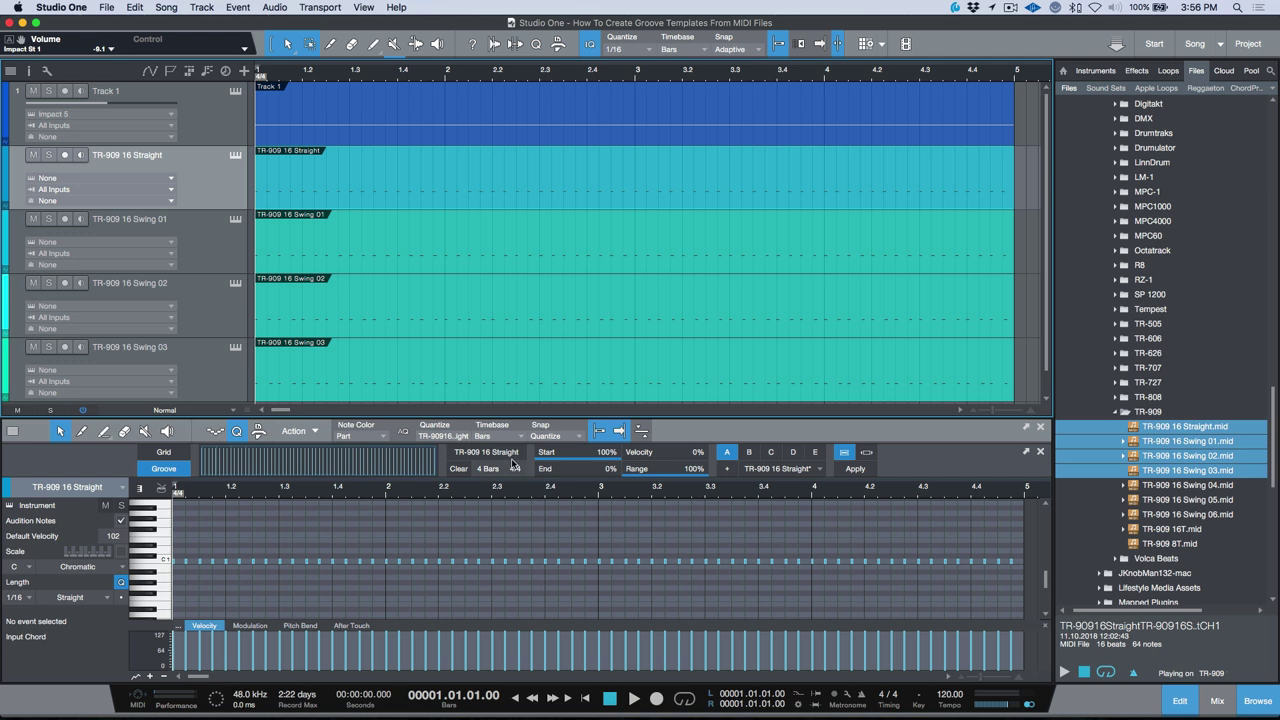
left_click(727, 469)
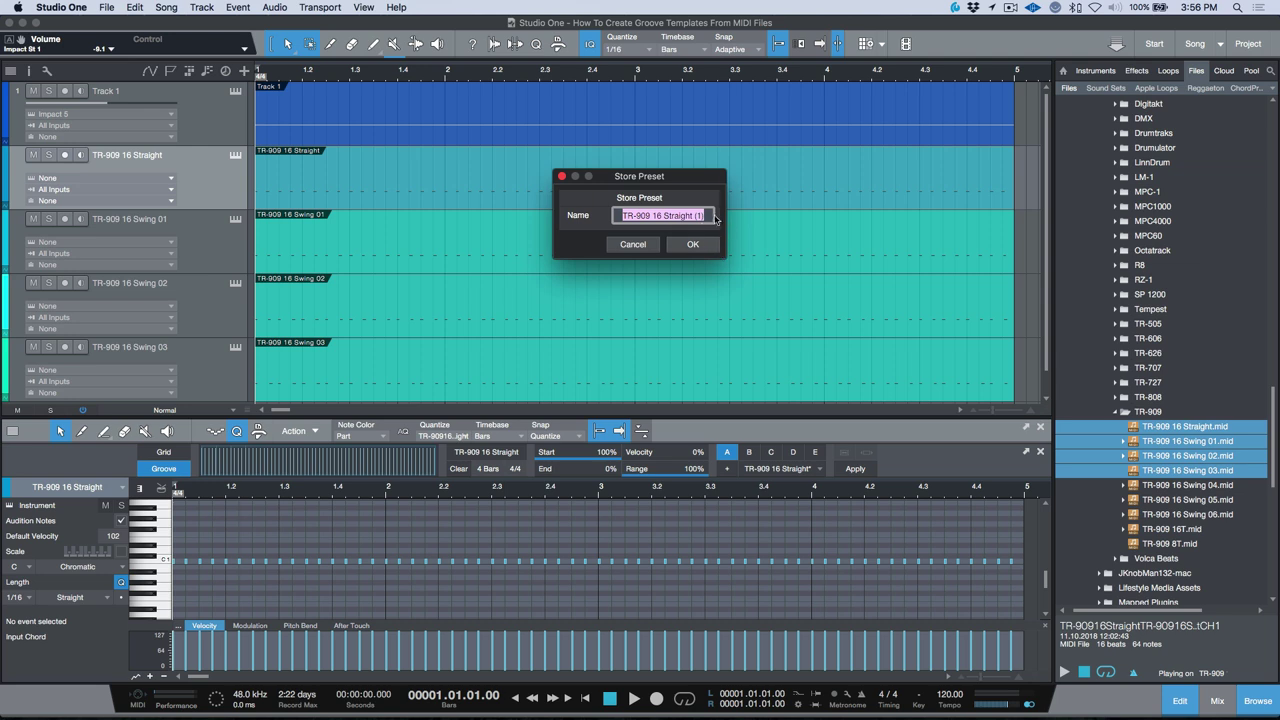
left_click(676, 248)
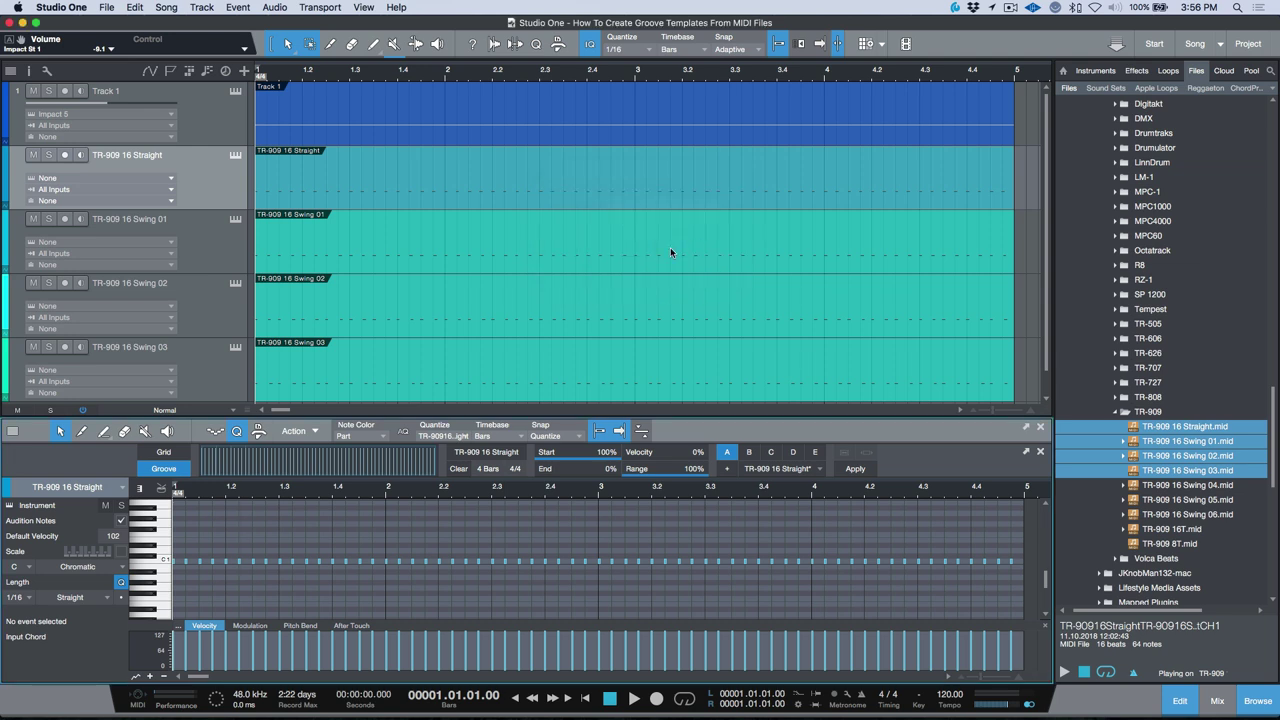
left_click(507, 253)
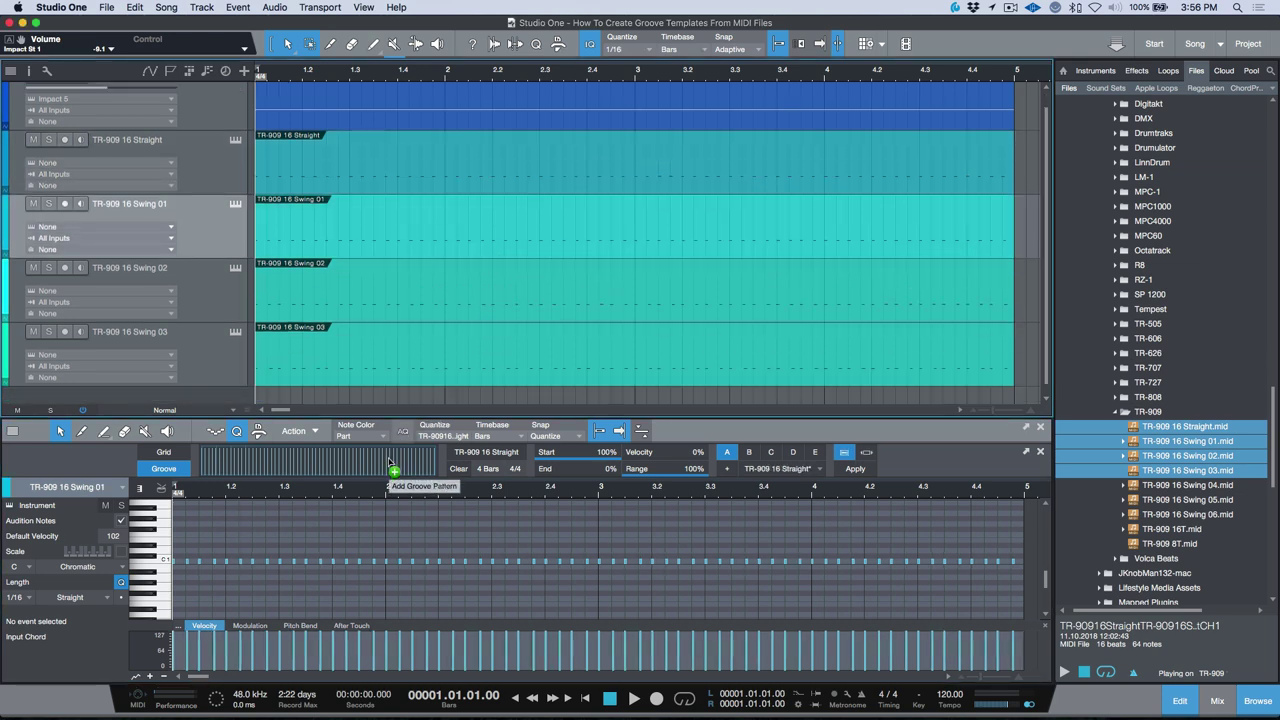
left_click(391, 462)
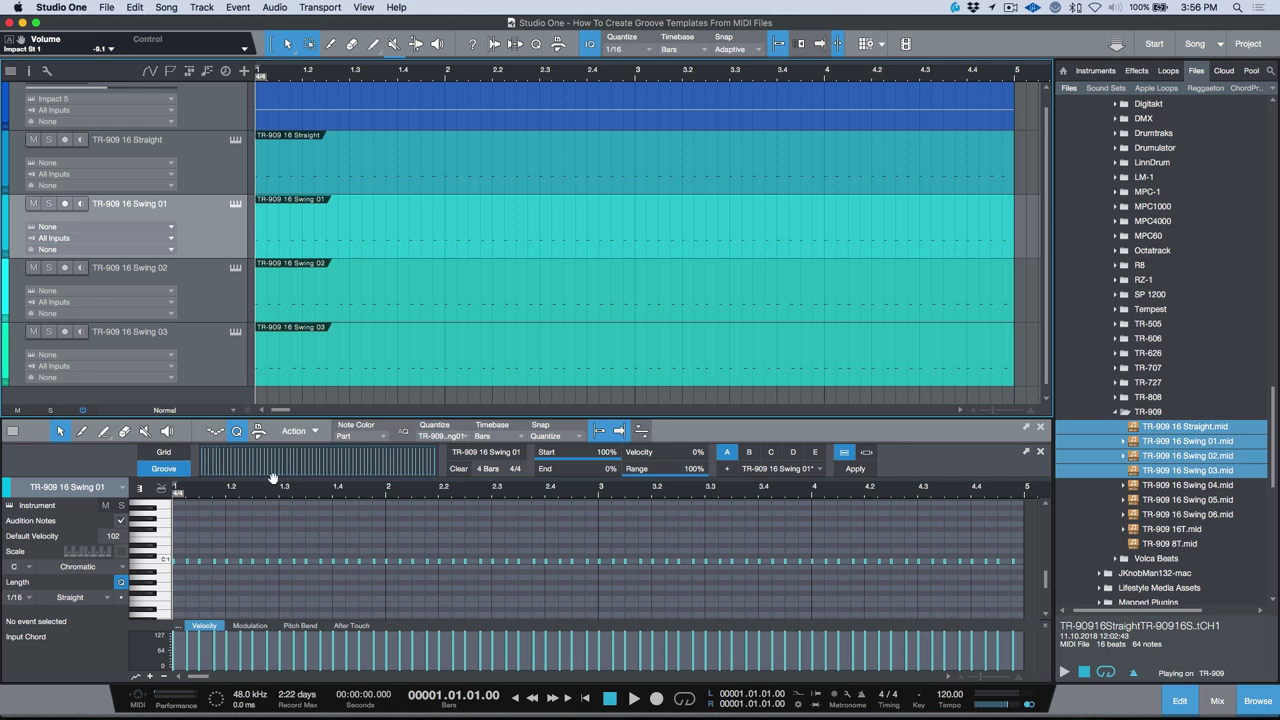
left_click(726, 469)
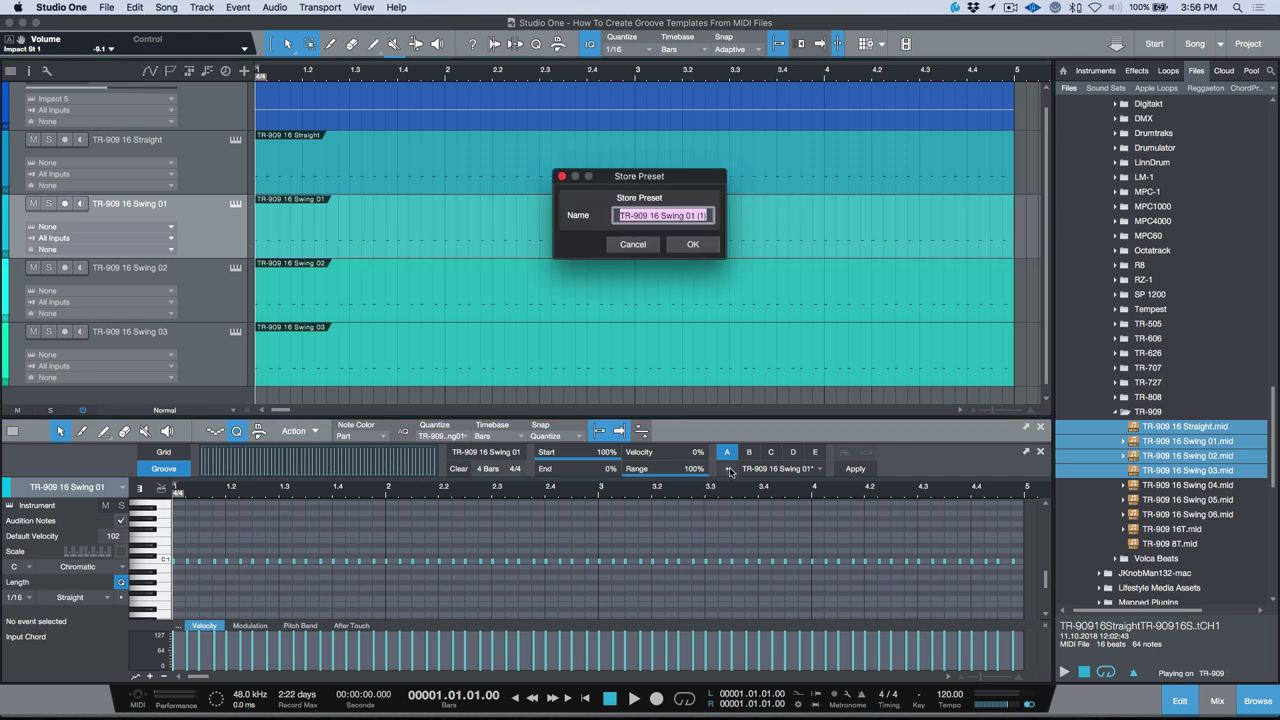
left_click(700, 246)
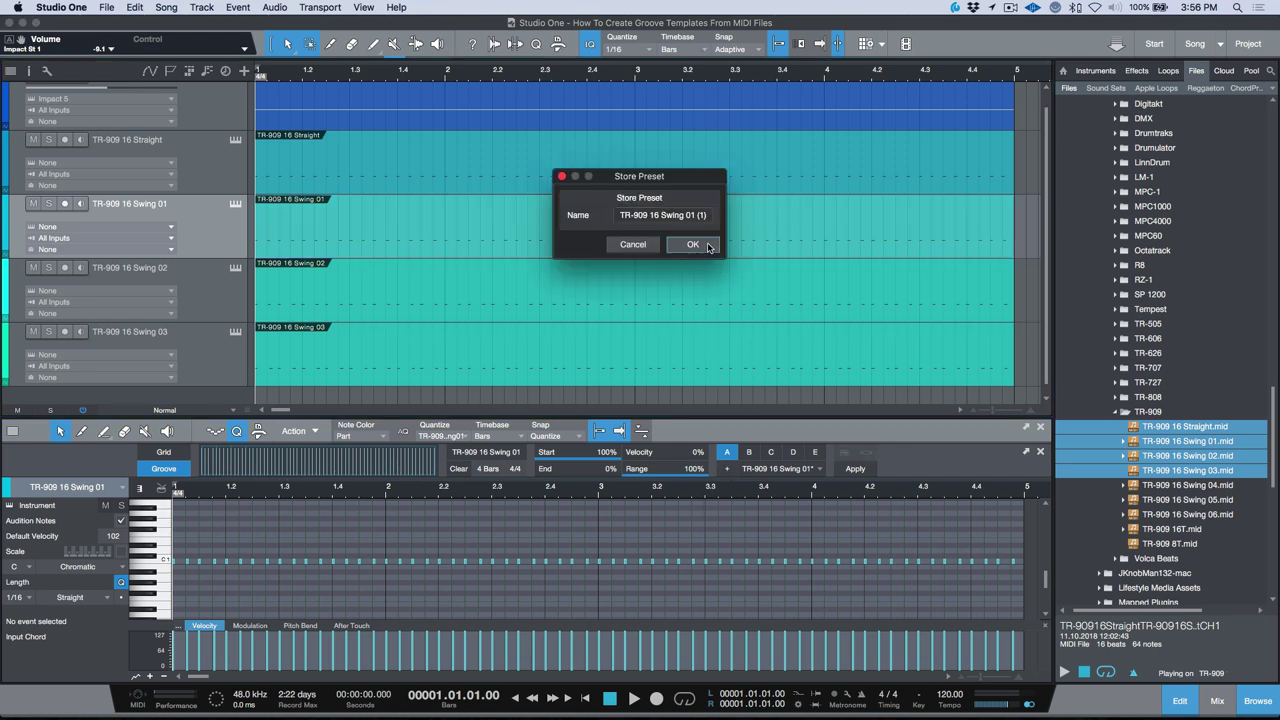
Store the TR-909 16 Swing 02 and Swing 03 grooves as presets with default names
left_click(520, 308)
left_click_drag(520, 313, 300, 467)
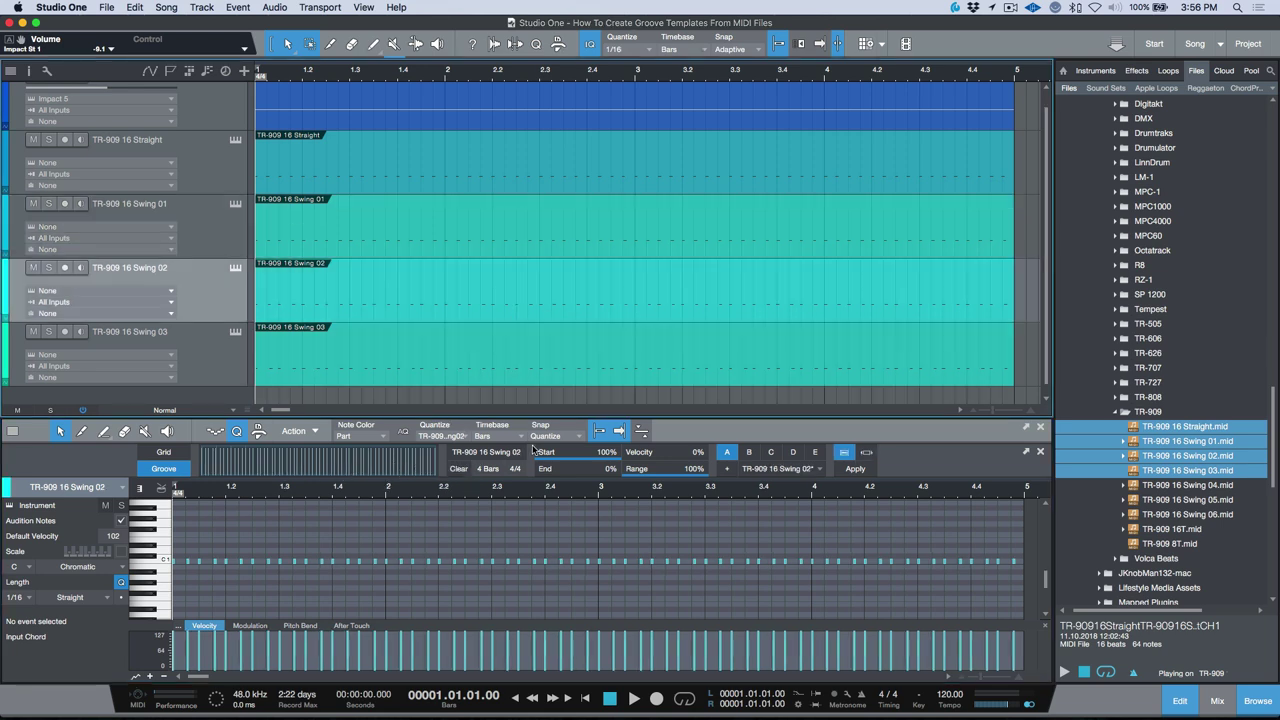
left_click(726, 469)
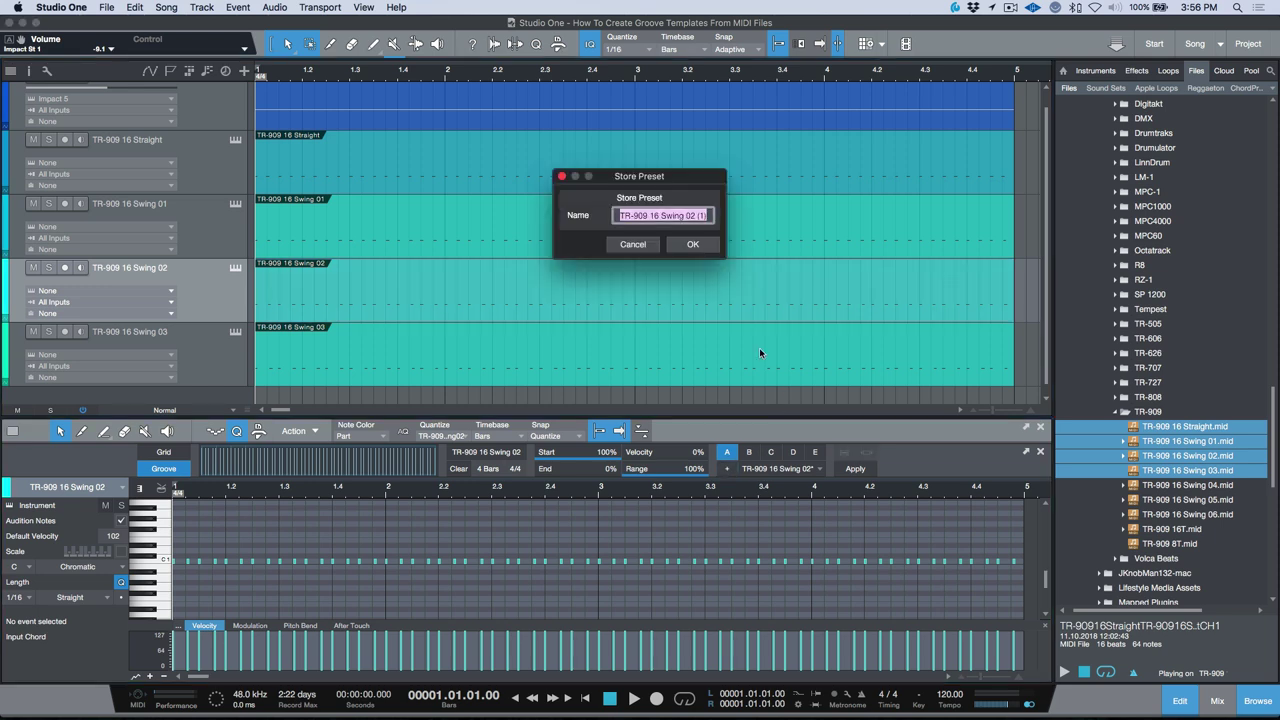
left_click(699, 249)
left_click(502, 366)
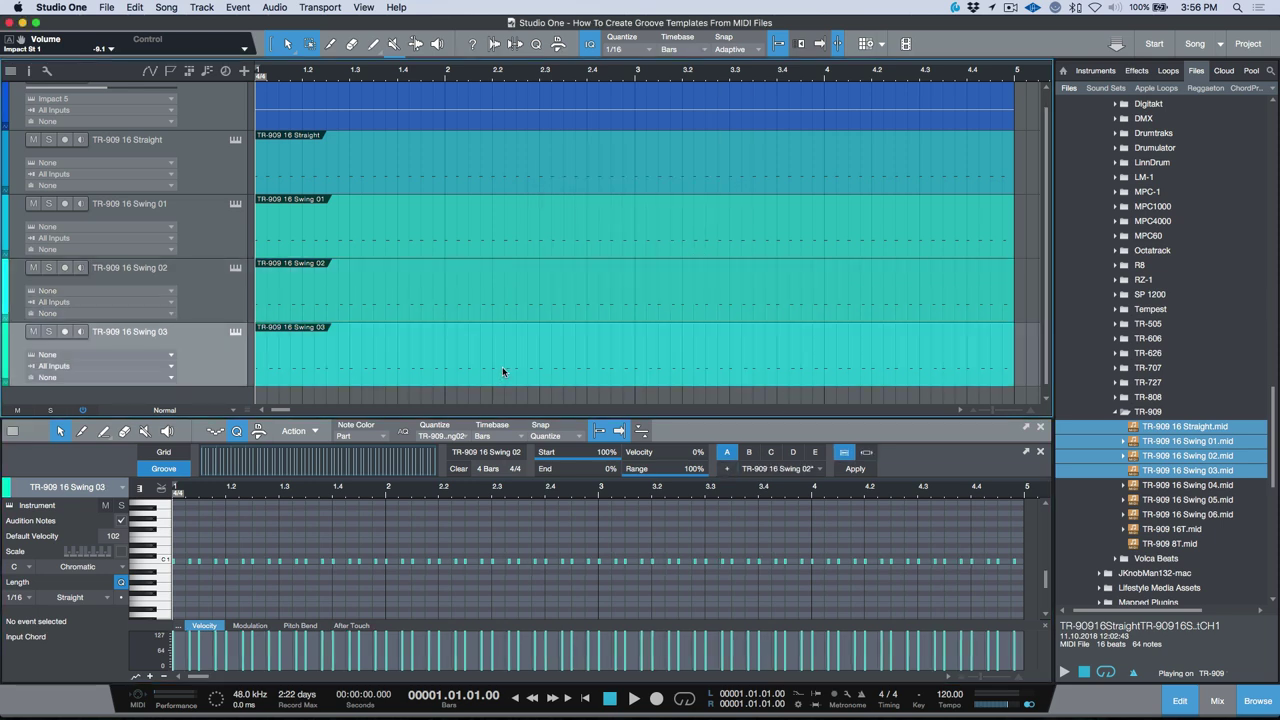
left_click_drag(502, 371, 440, 470)
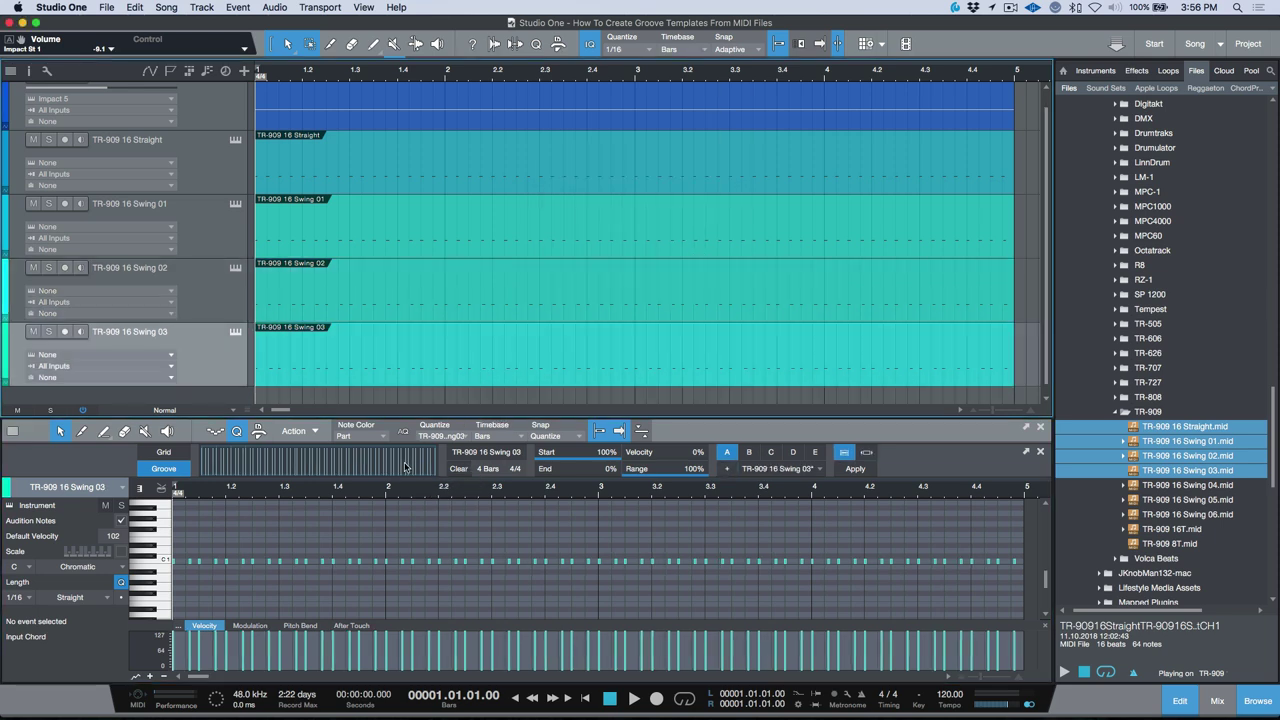
left_click(726, 470)
left_click(704, 244)
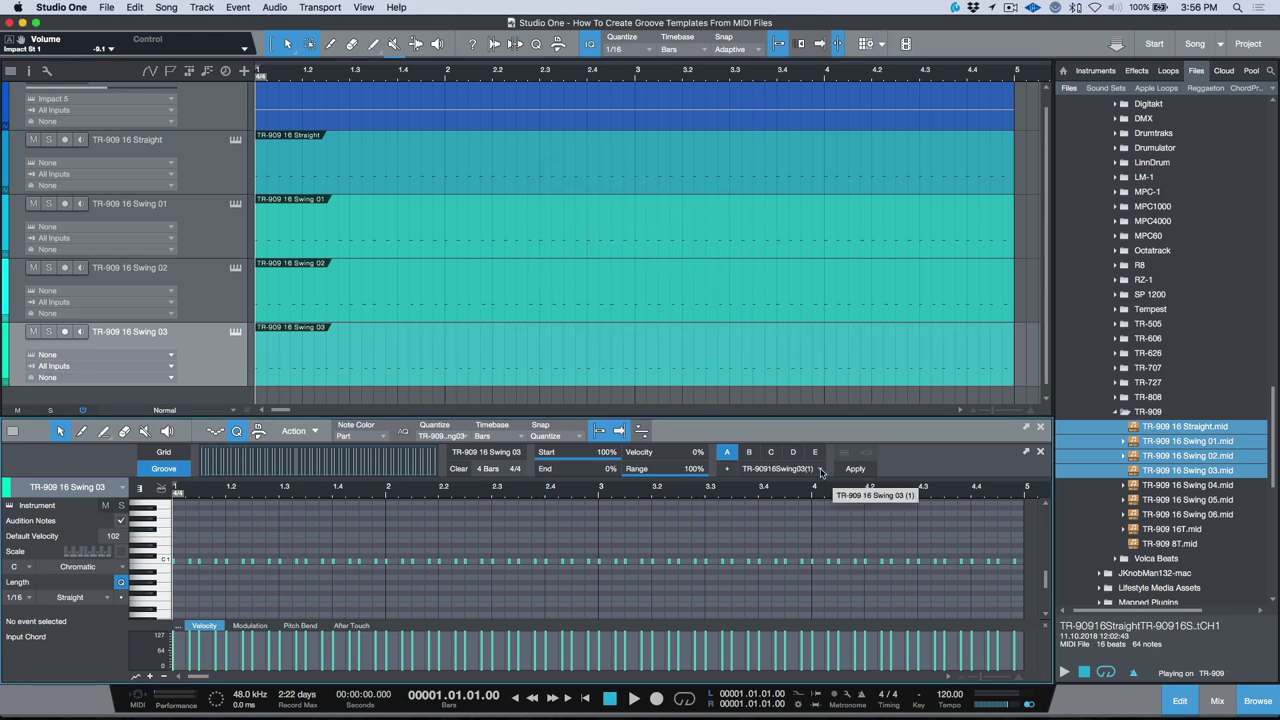
Open the groove preset list showing the four TR-909 (1) presets
left_click(821, 472)
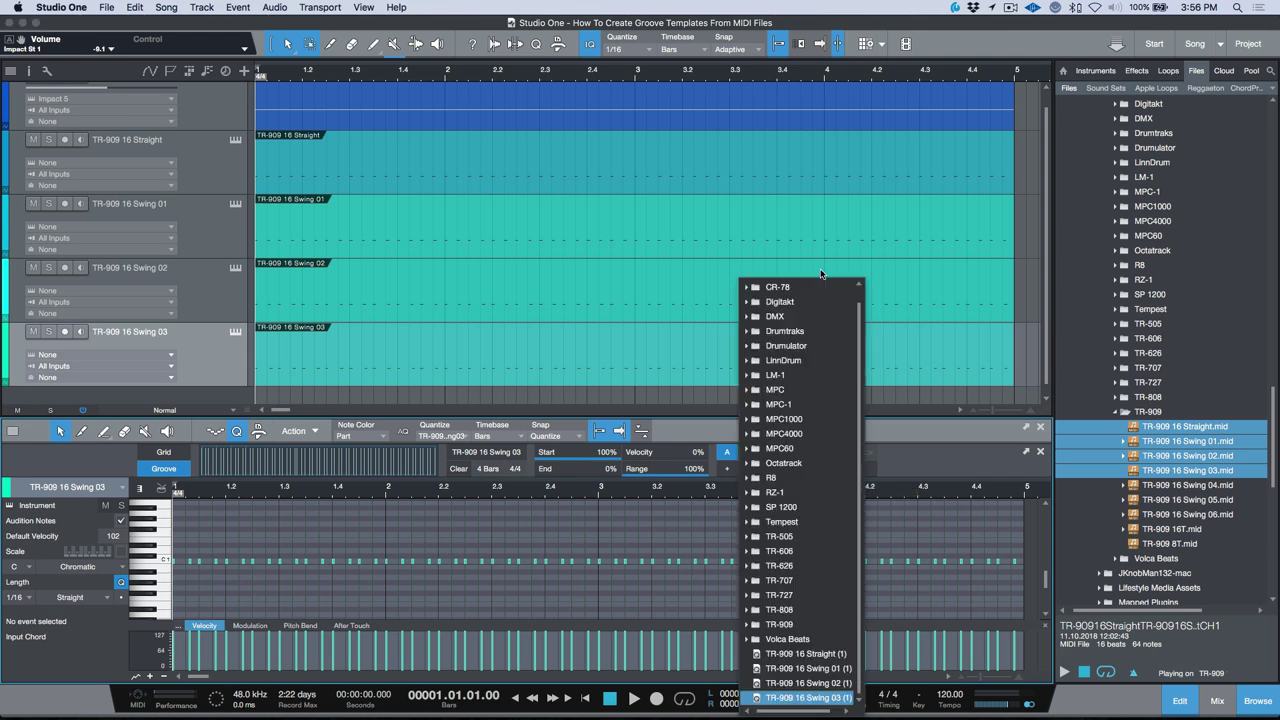
Reveal TR-909 16 Straight (1) in Finder and select all four TR-909 .quantize files
right_click(818, 655)
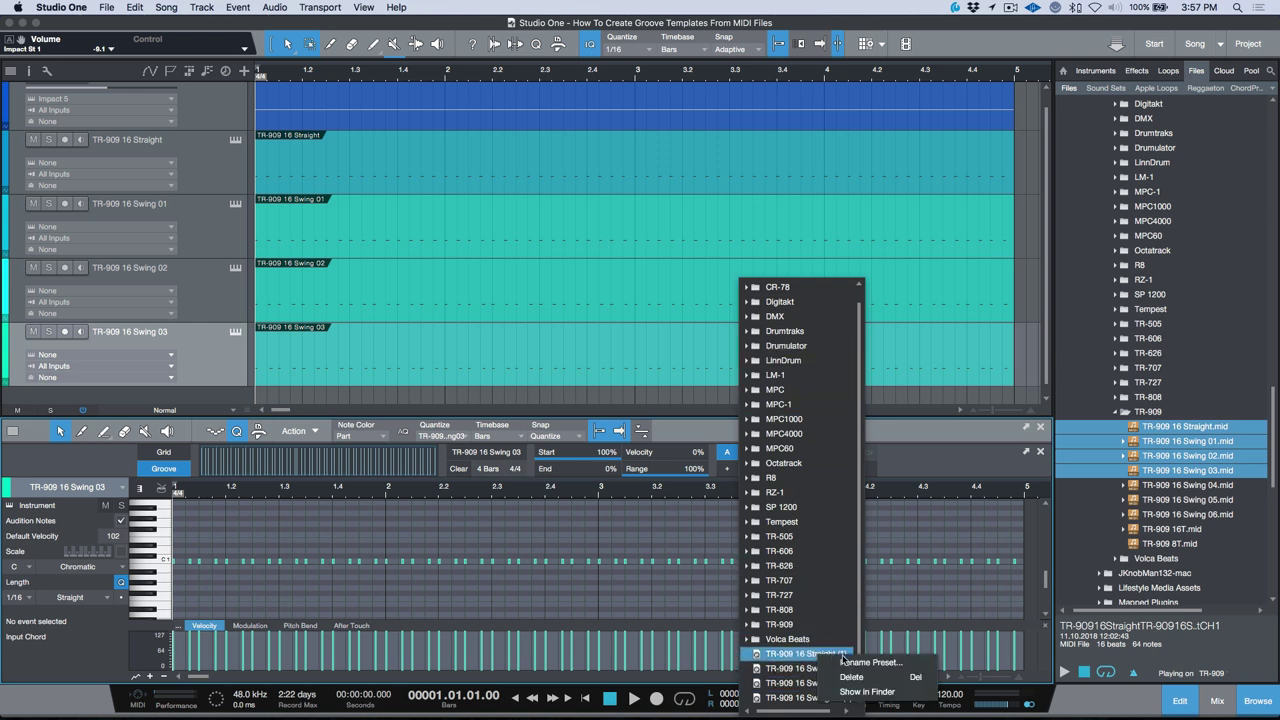
left_click(858, 693)
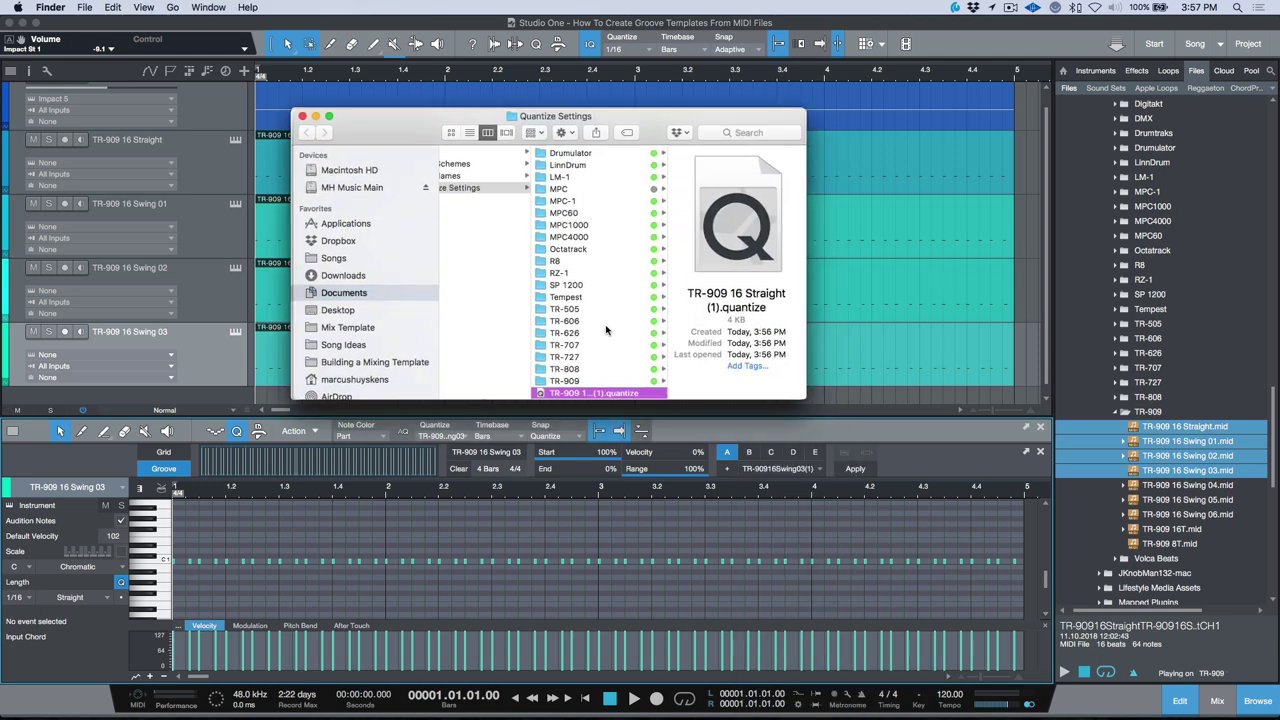
scroll(607, 335, "down", 2)
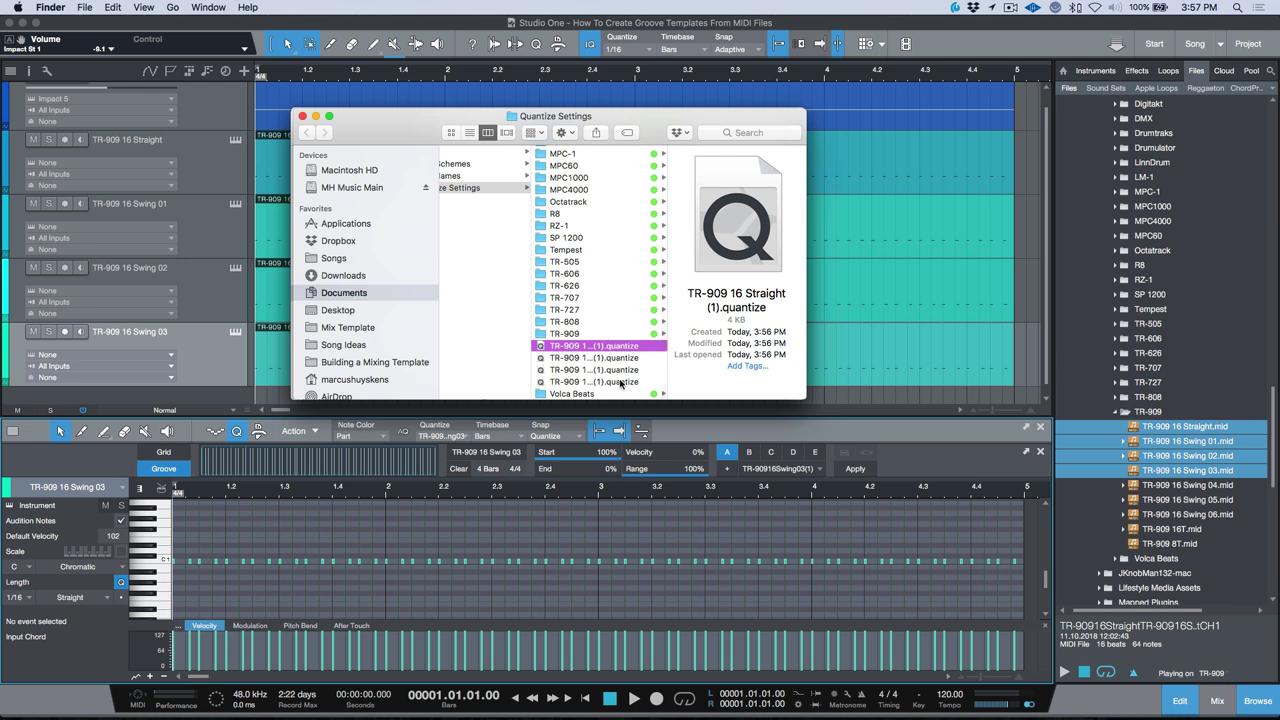
left_click(621, 380, "shift")
Put the four files in a new folder named A-B-C and return to Studio One
right_click(617, 348)
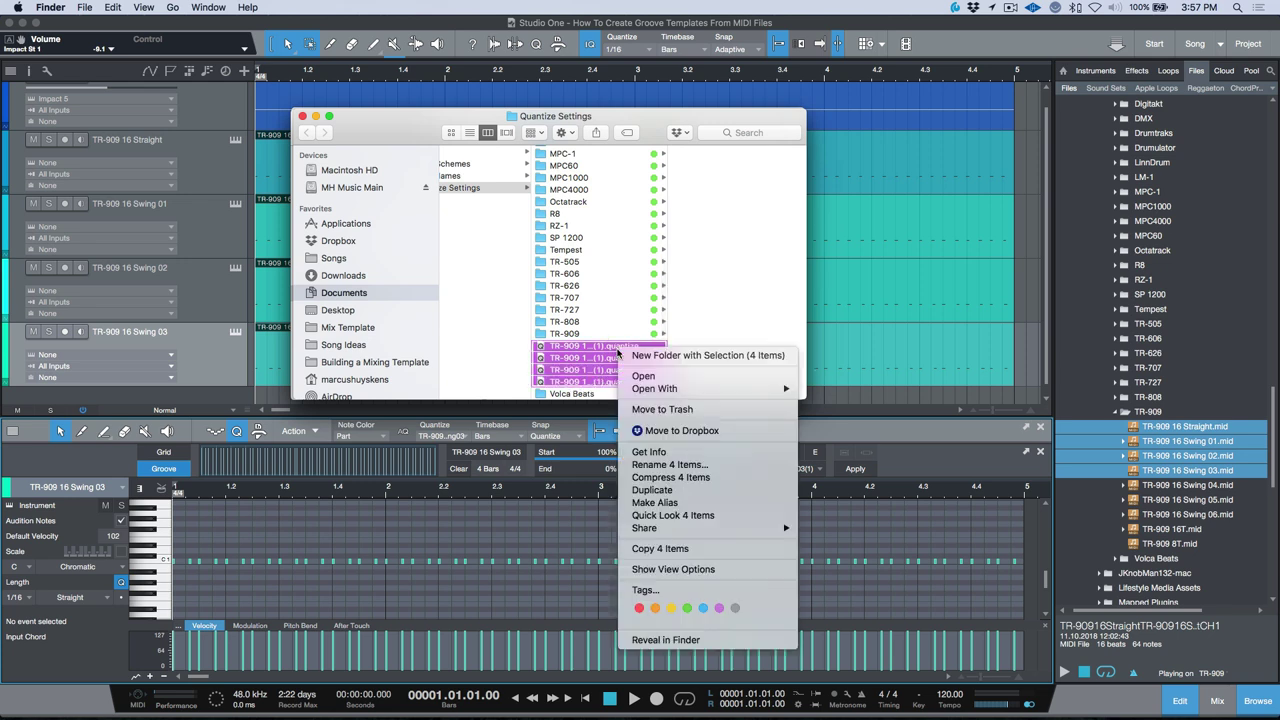
left_click(646, 356)
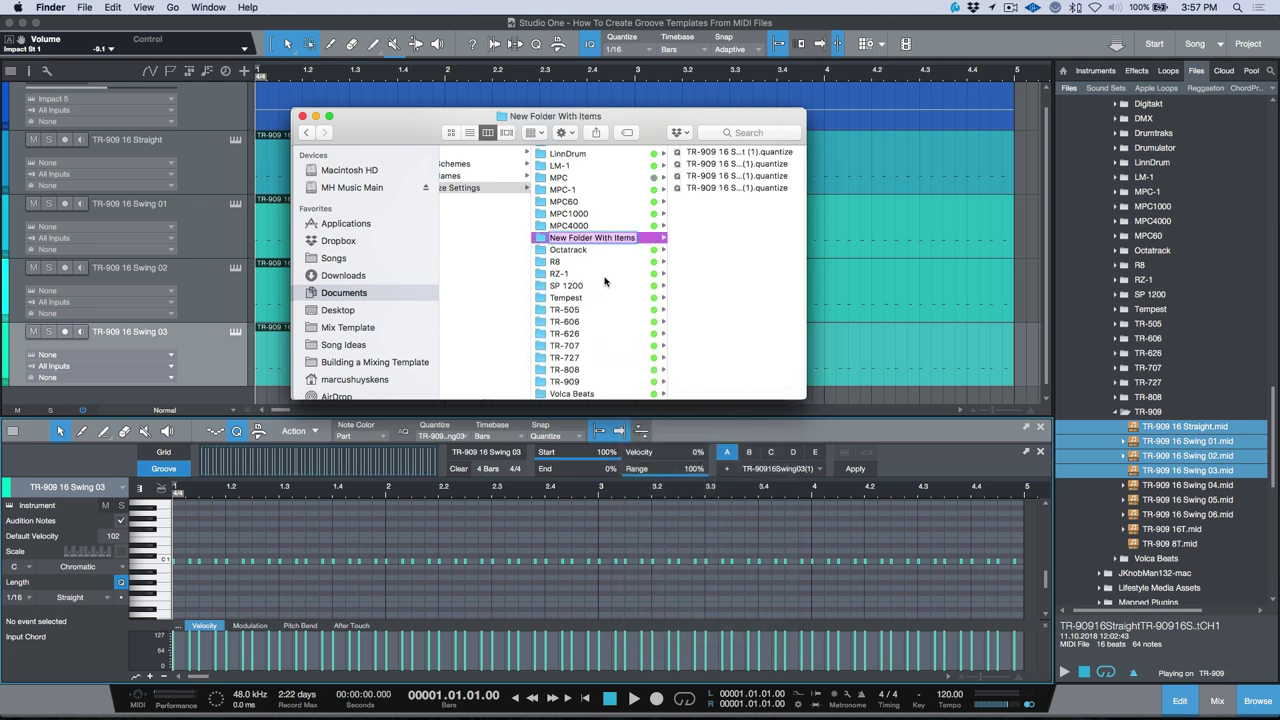
type("A")
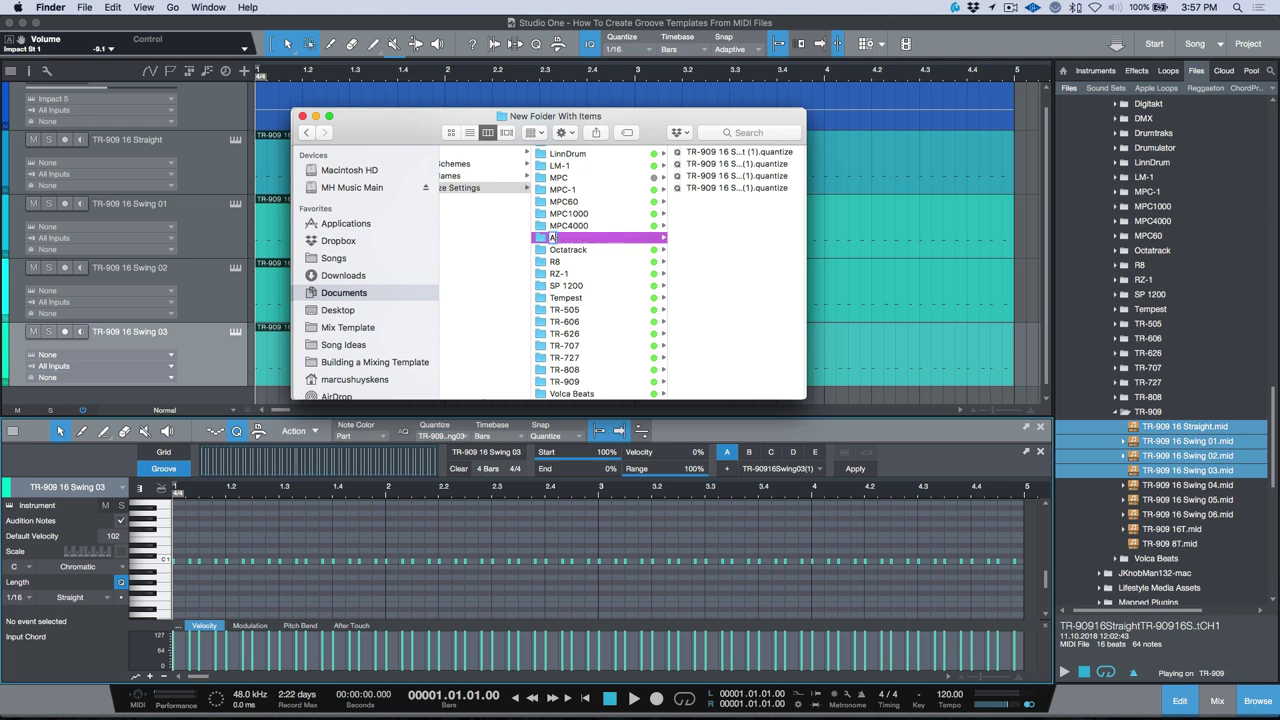
type("-B-C")
key("Return")
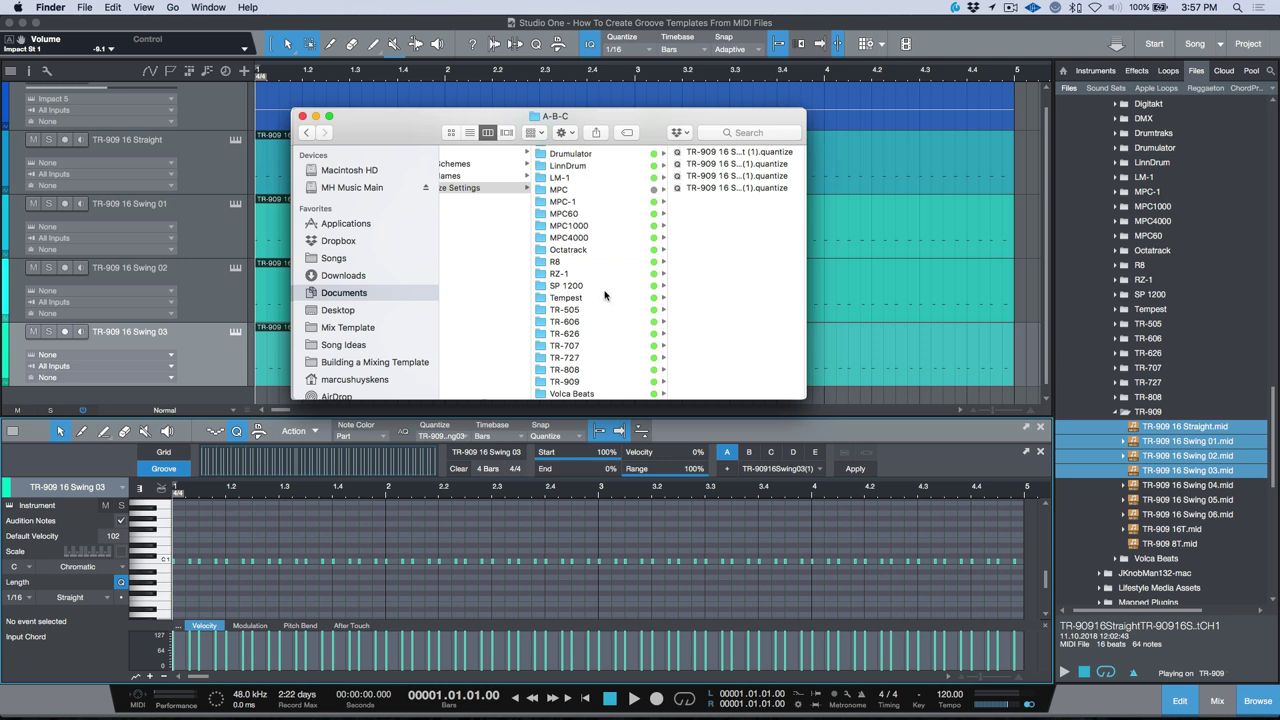
scroll(620, 250, "up", 3)
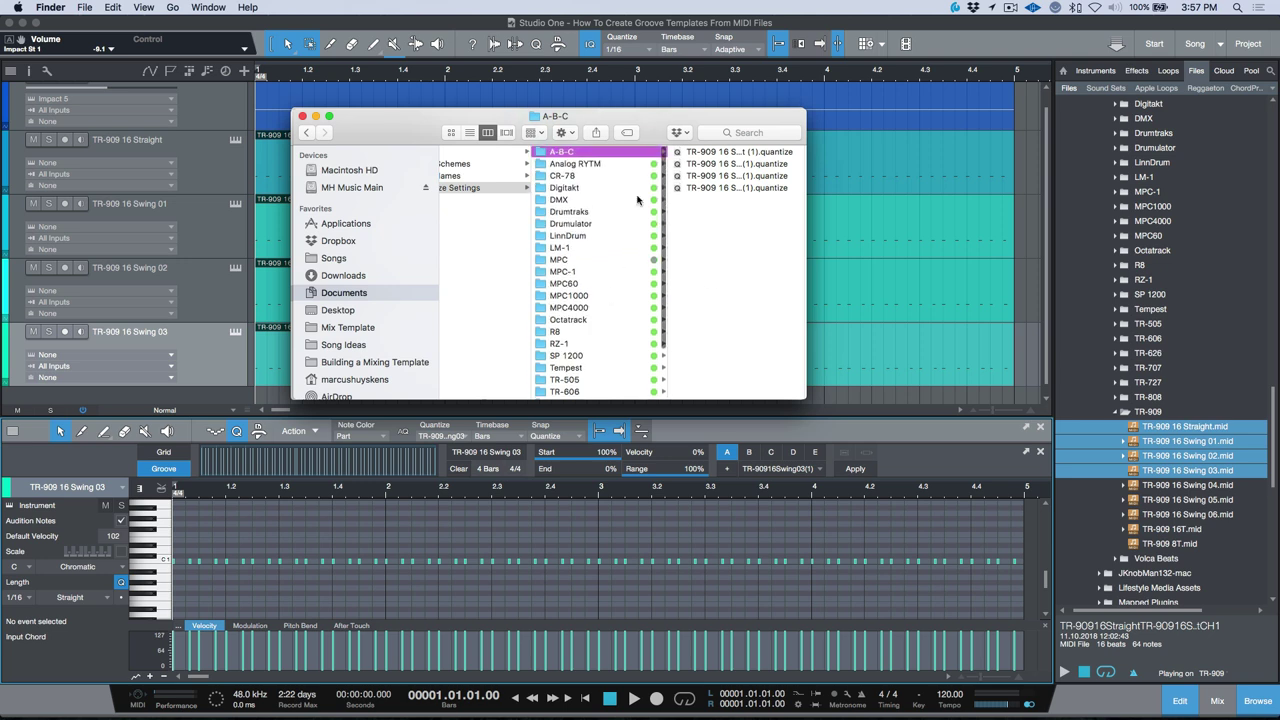
left_click(901, 449)
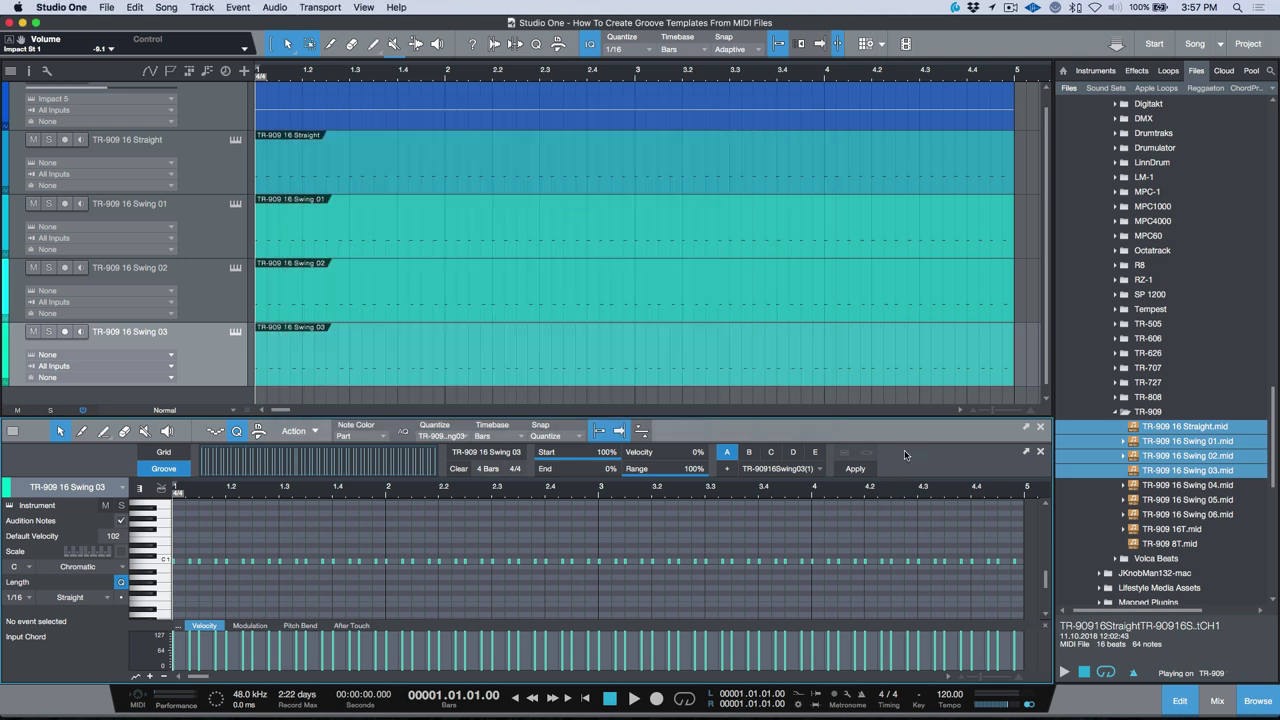
Re-index presets from the browser home so the A-B-C folder is recognised
left_click(820, 472)
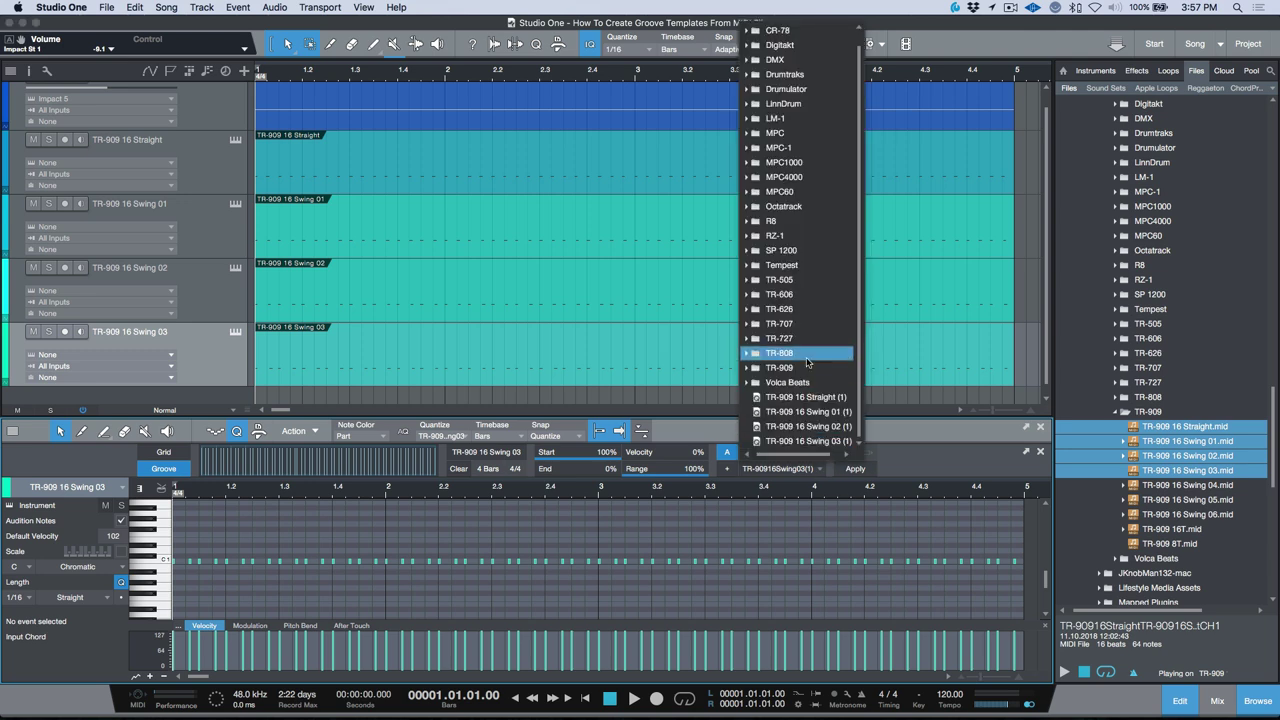
scroll(815, 390, "up", 2)
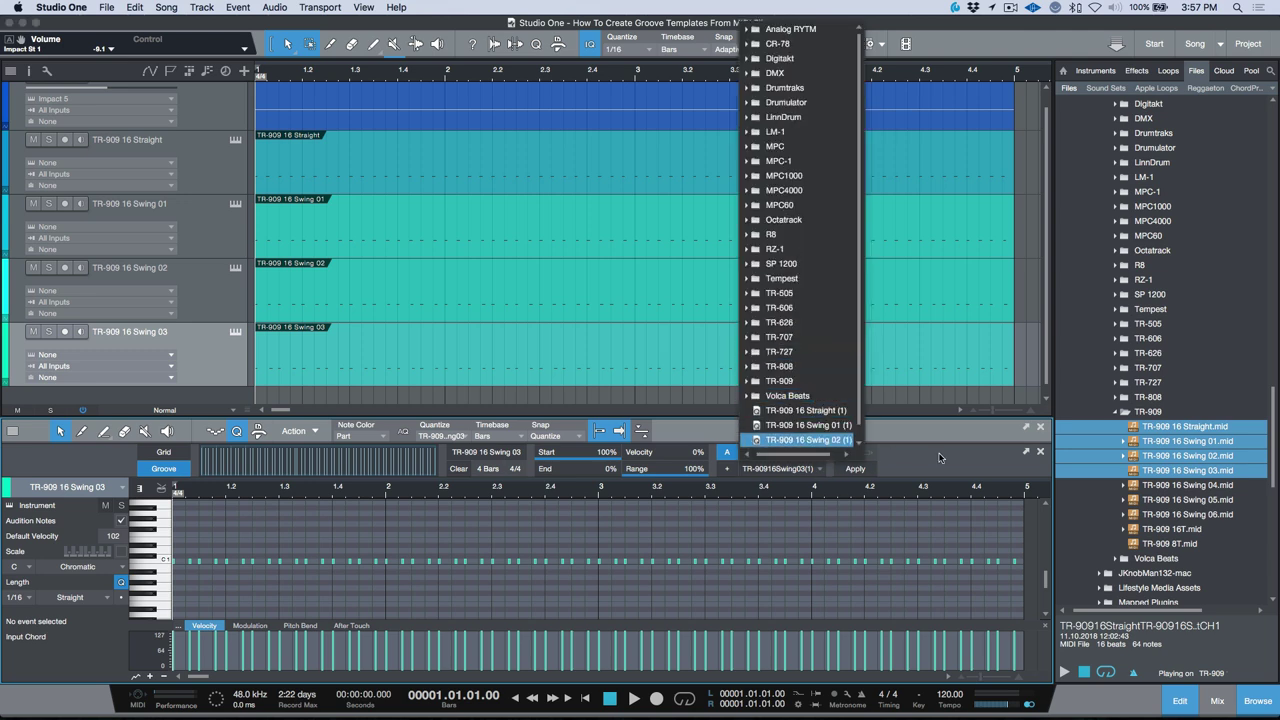
left_click(1028, 149)
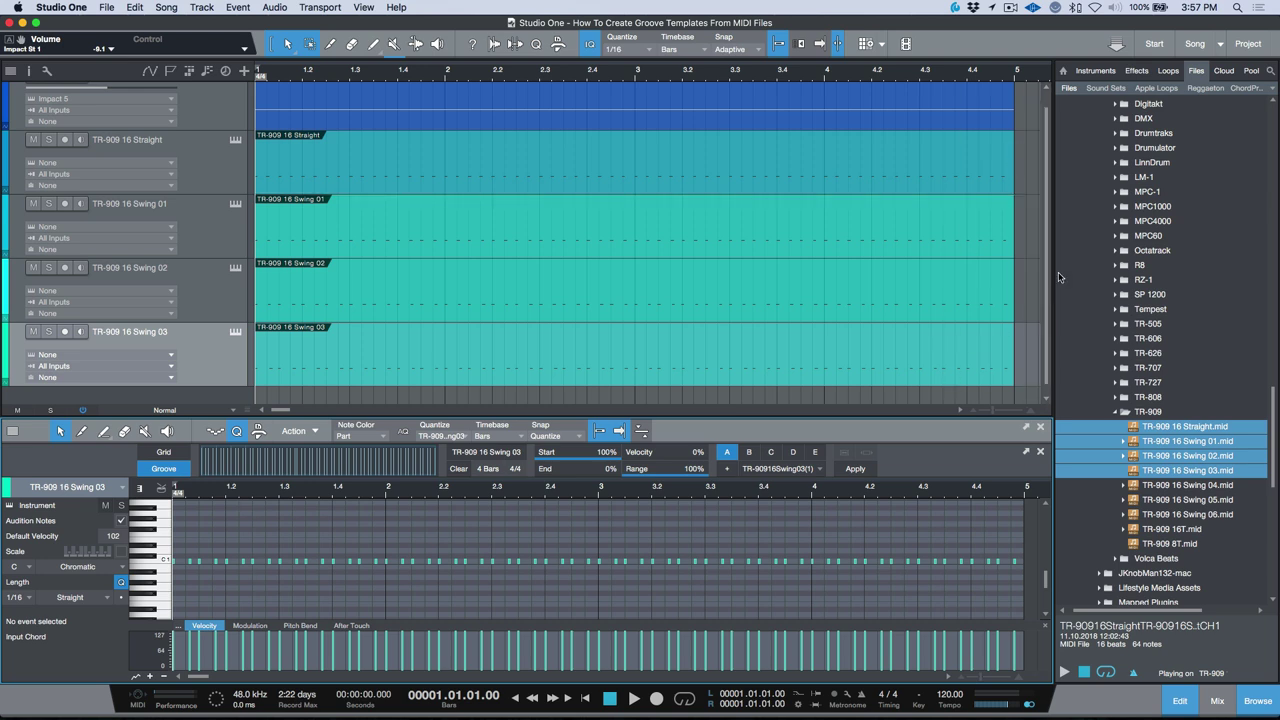
left_click(1063, 71)
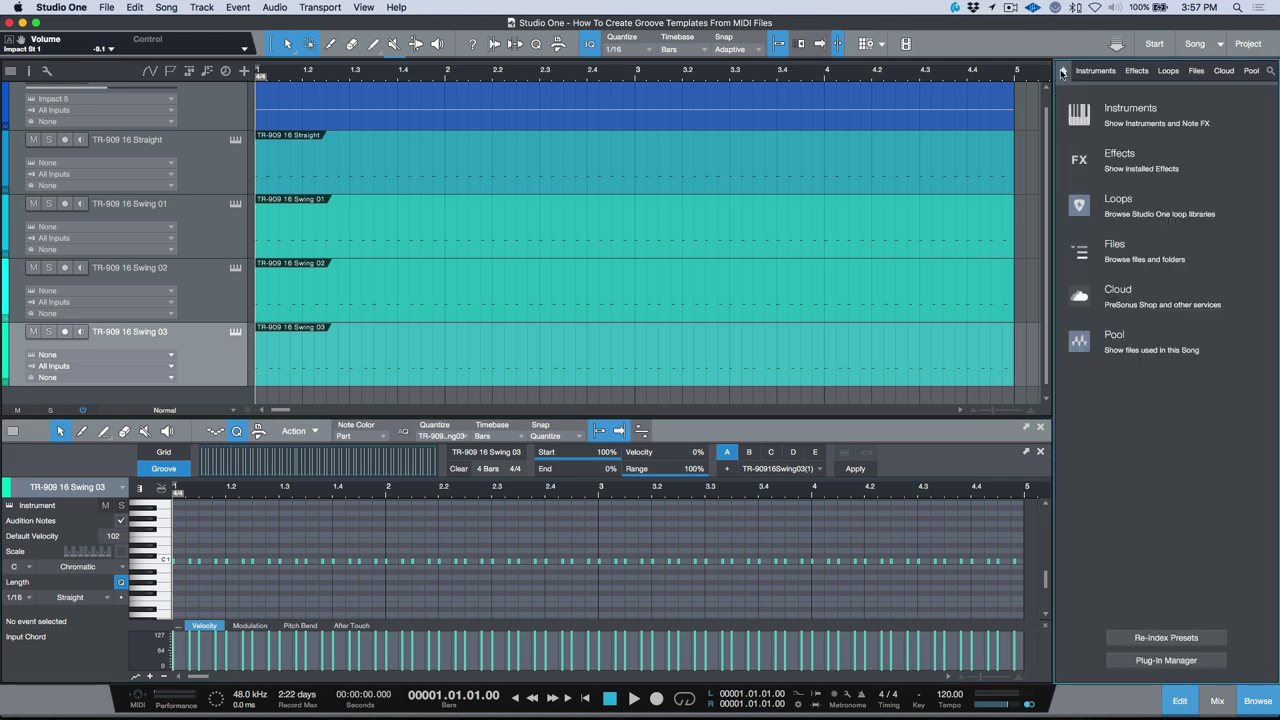
left_click(1166, 638)
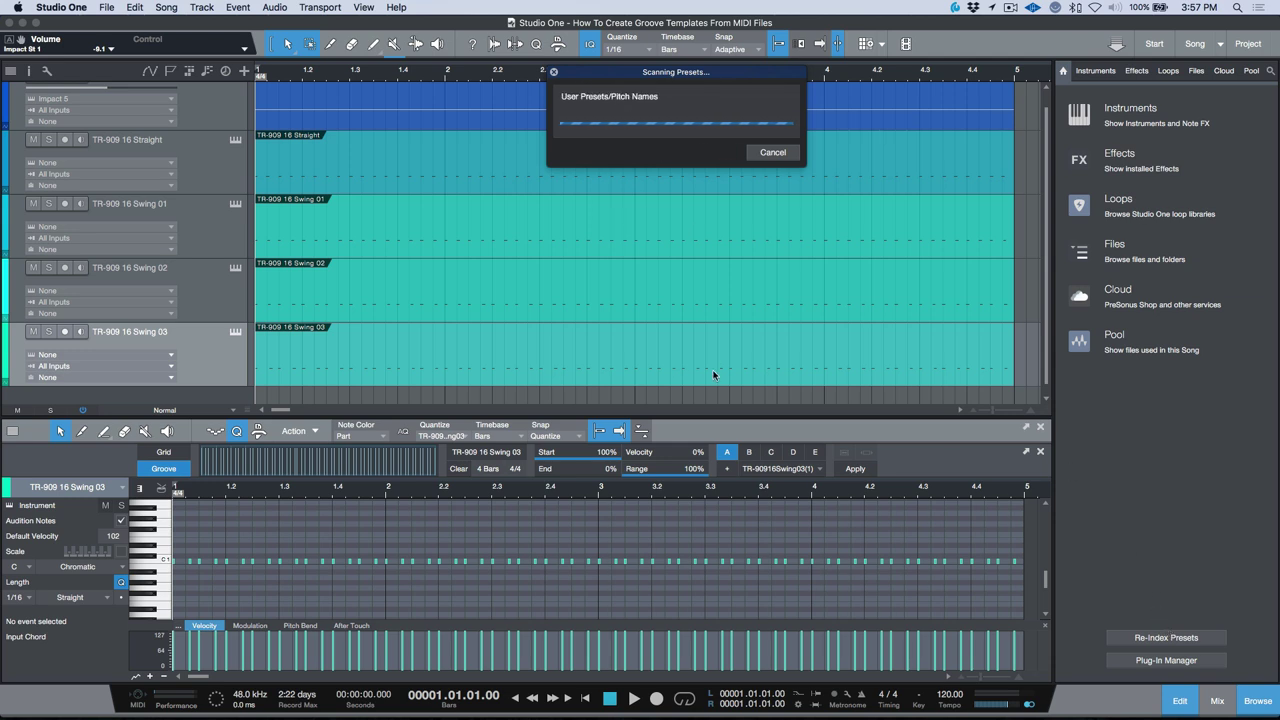
Expand A-B-C in the groove list and bring up options for TR-909 16 Straight (1)
left_click(820, 469)
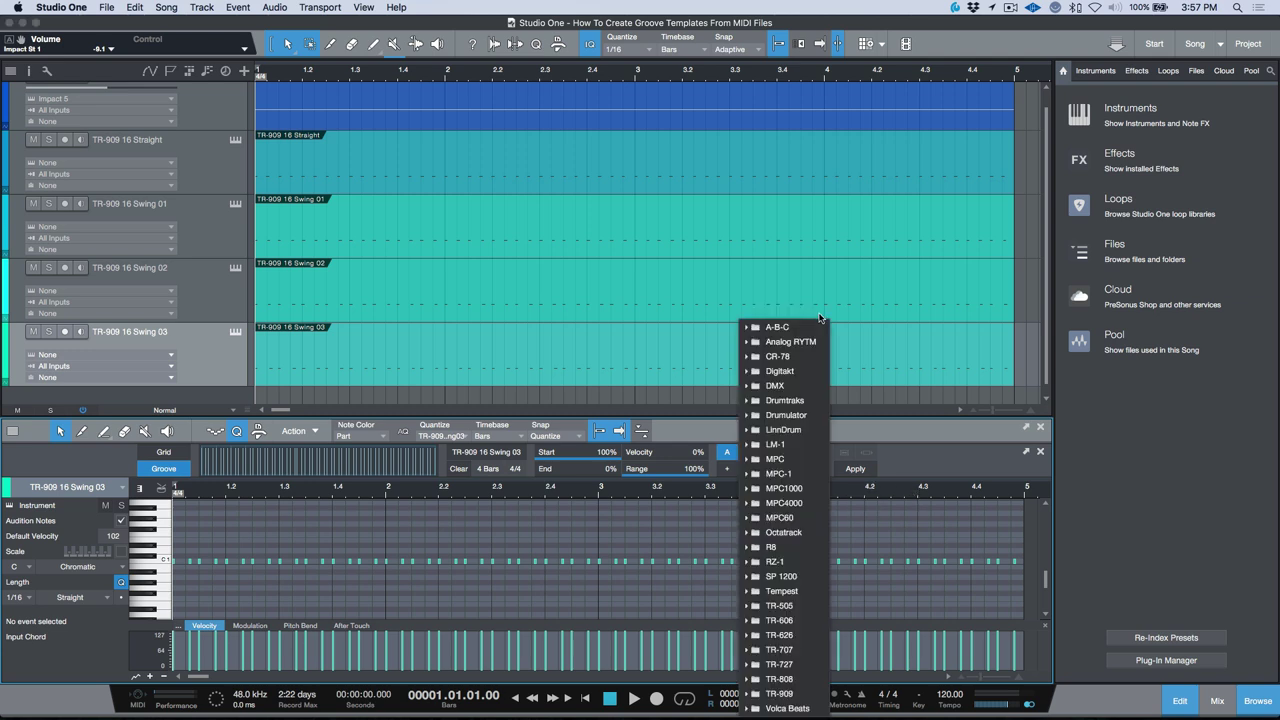
left_click(806, 327)
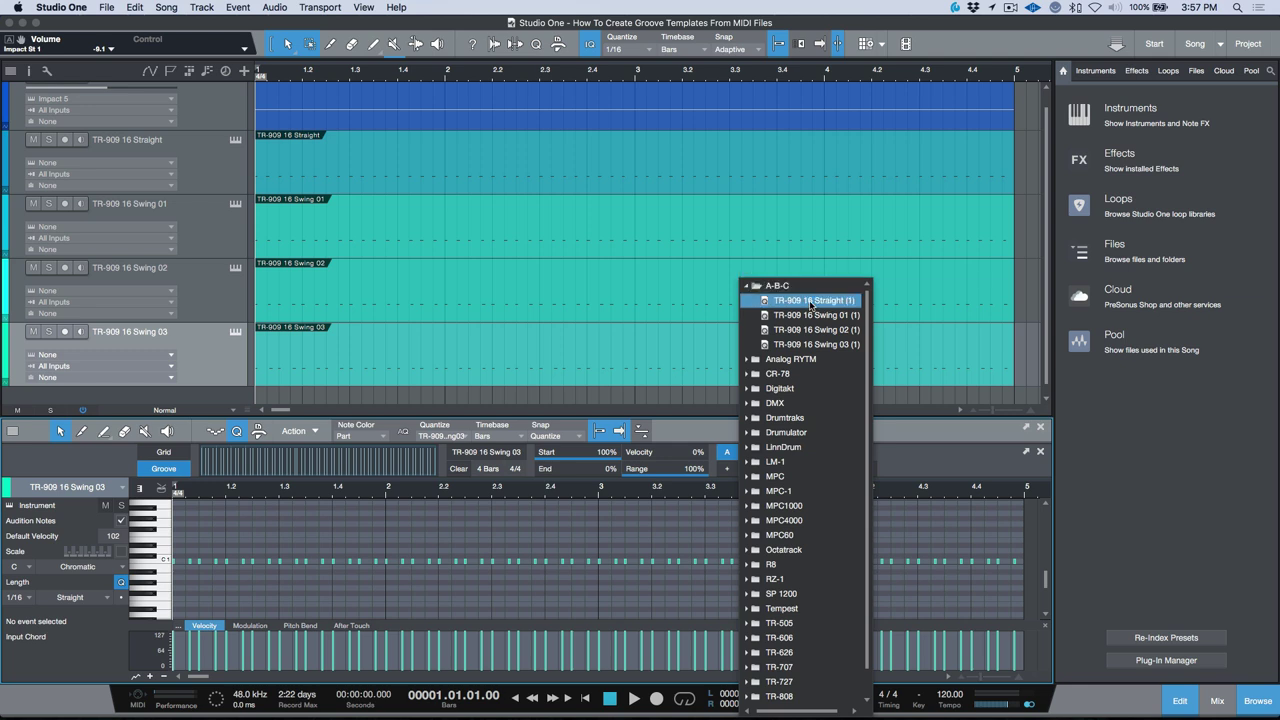
right_click(811, 305)
Show TR-909 16 Straight (1) in Finder and scroll its path to Quantize Settings > A-B-C
left_click(843, 339)
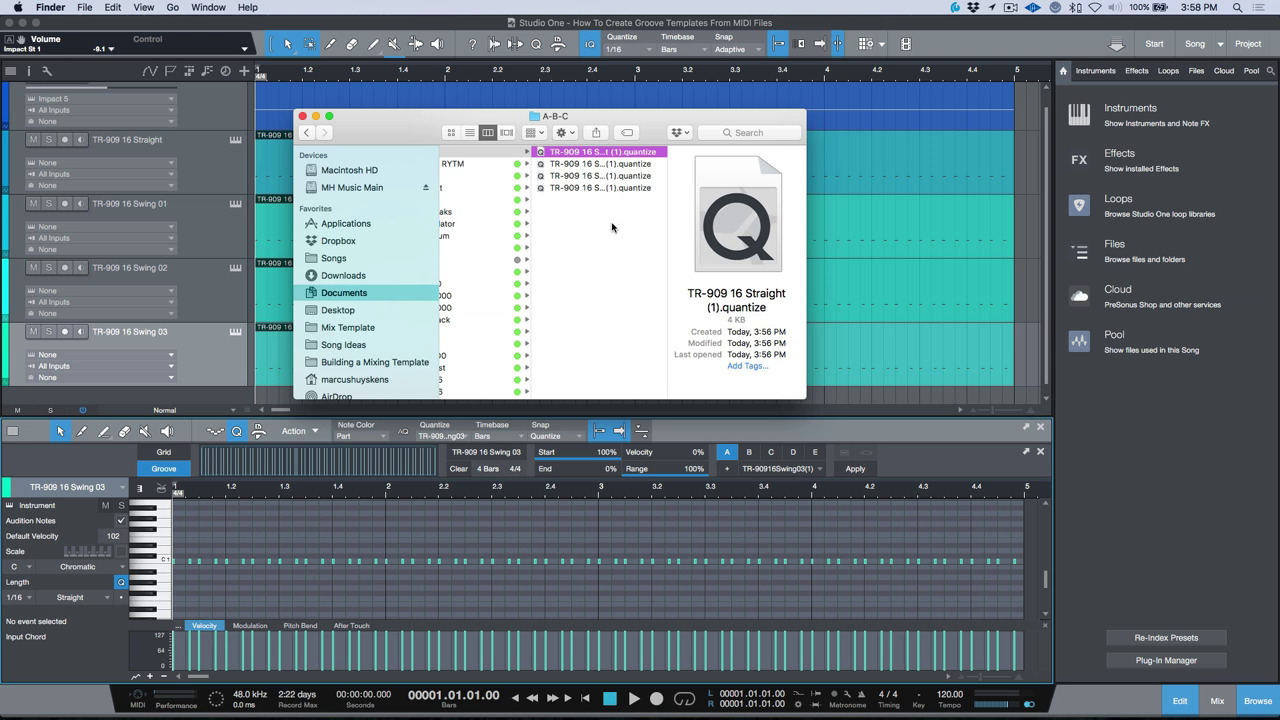
scroll(621, 188, "left", 10)
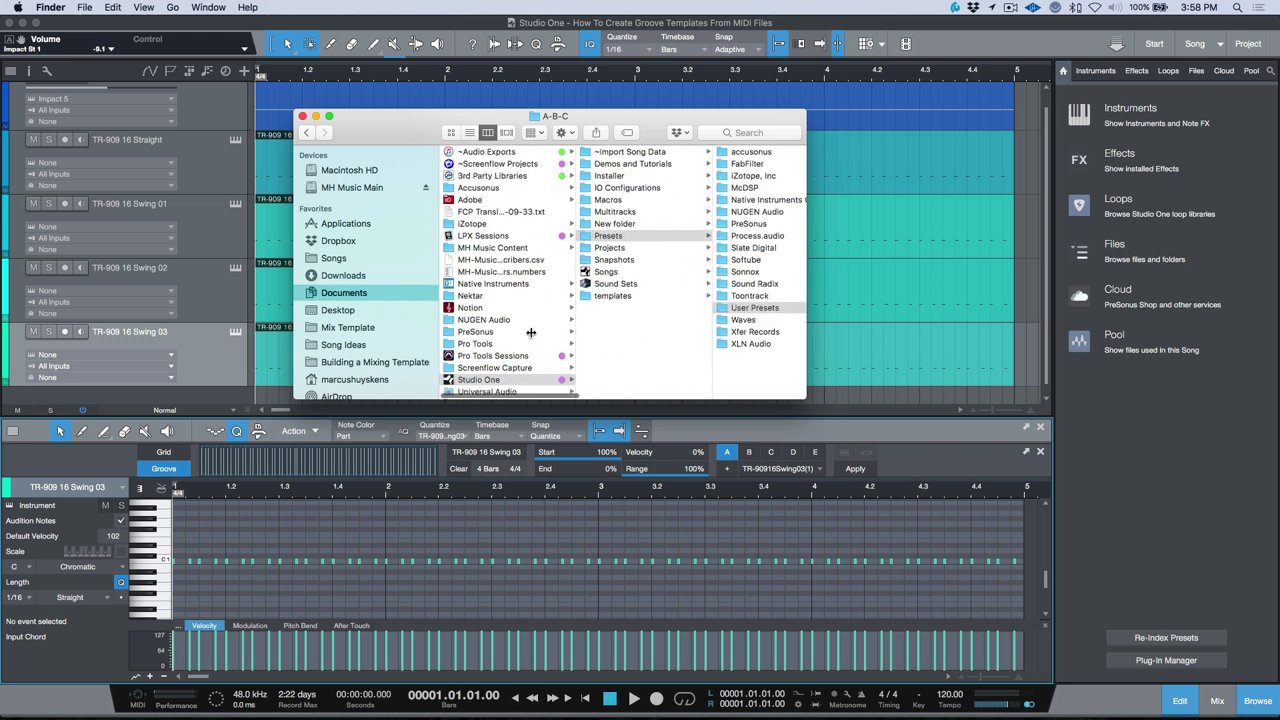
scroll(440, 313, "right", 2)
scroll(440, 313, "right", 5)
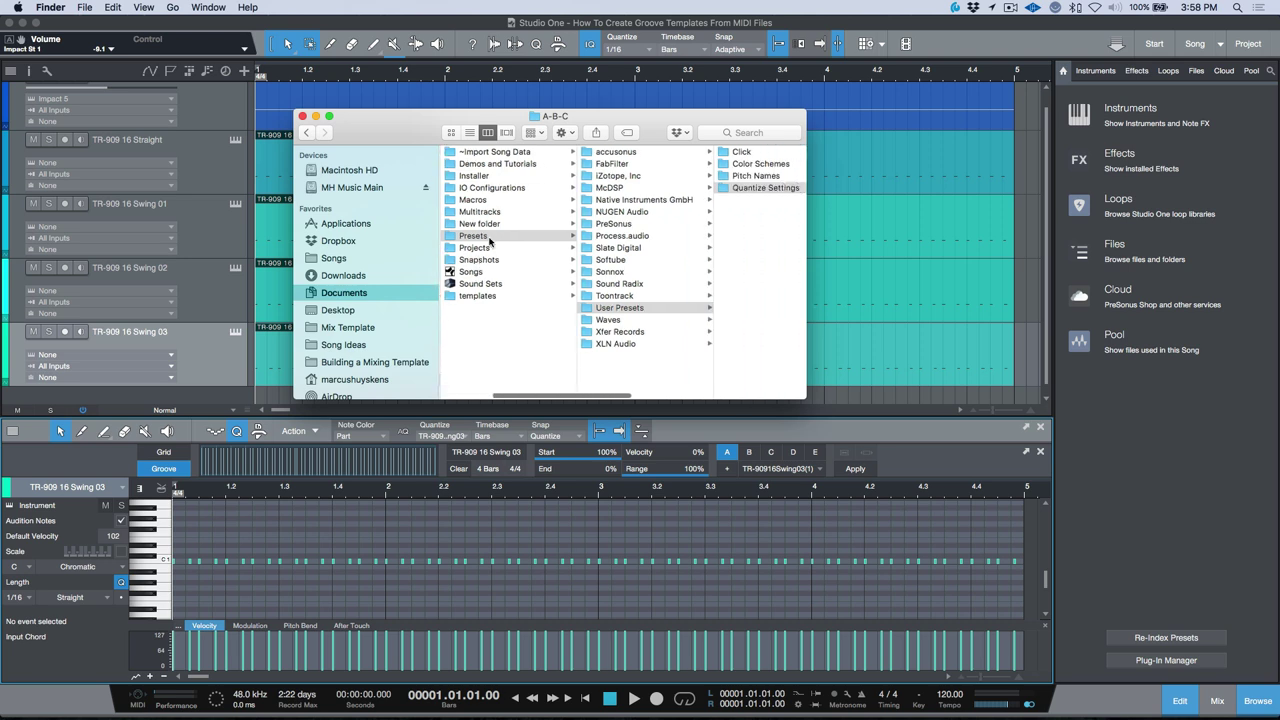
scroll(621, 308, "right", 2)
scroll(618, 308, "right", 4)
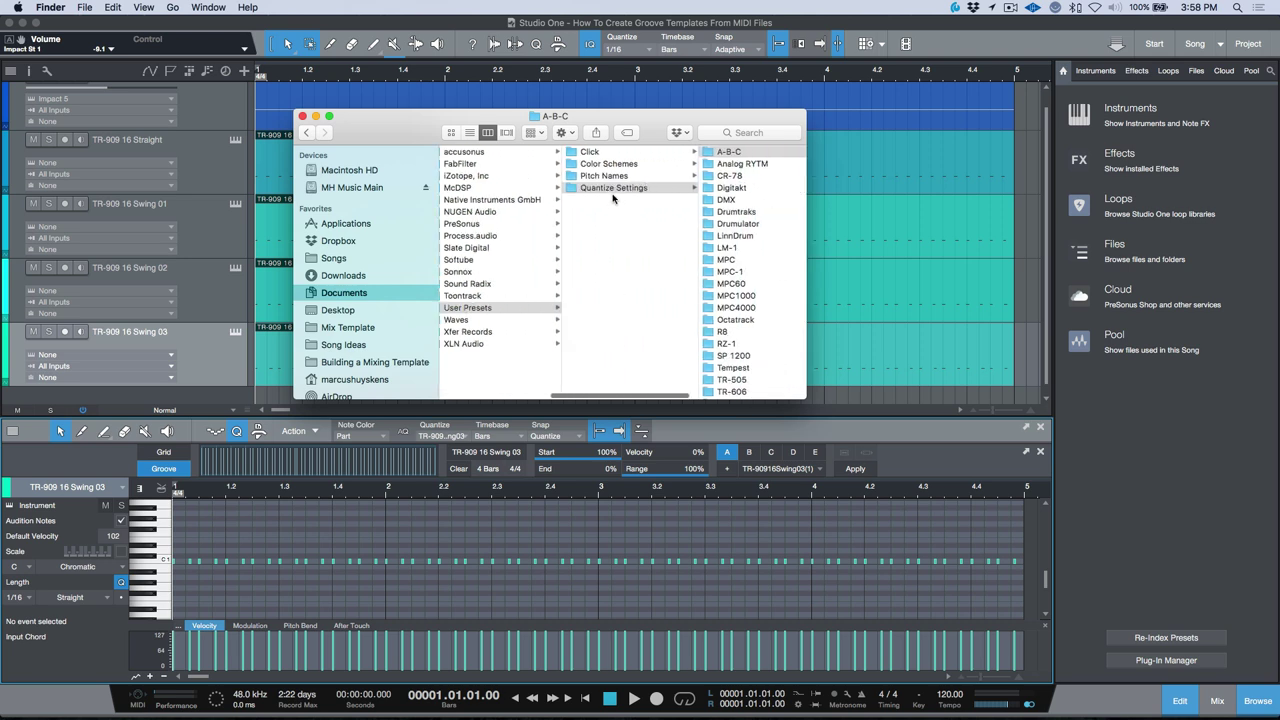
scroll(607, 197, "right", 3)
scroll(607, 197, "right", 2)
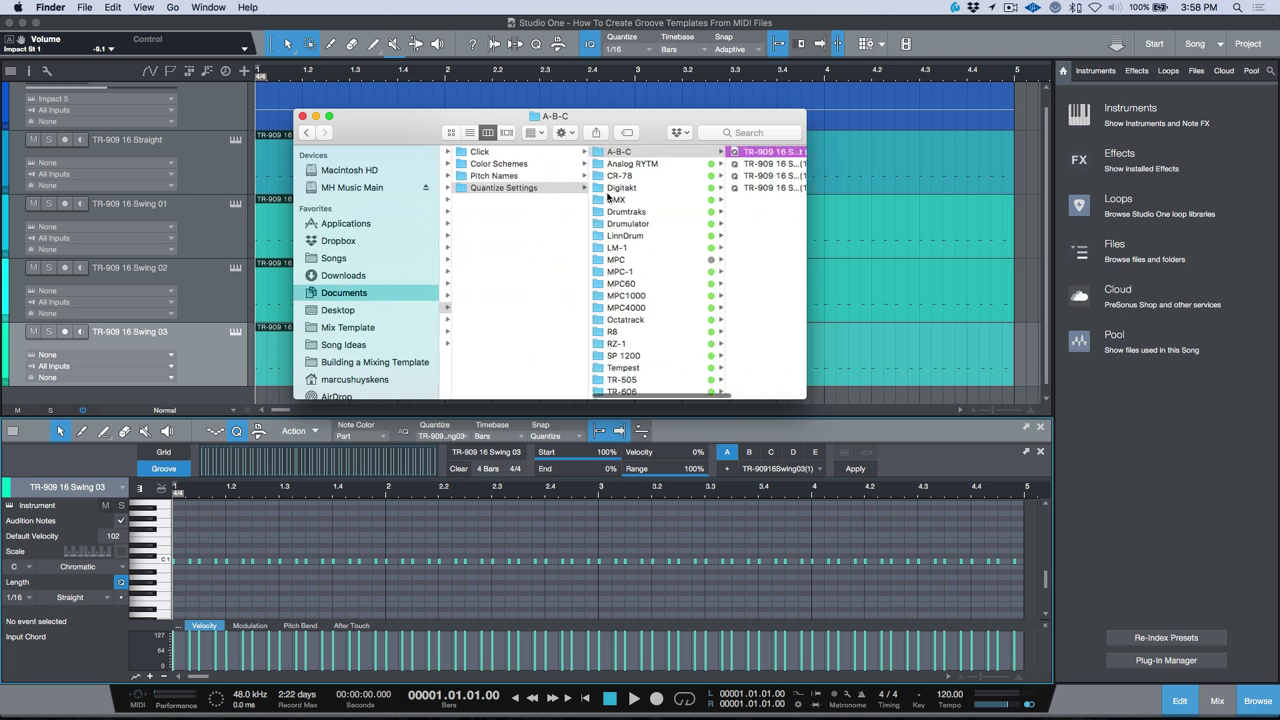
left_click(934, 453)
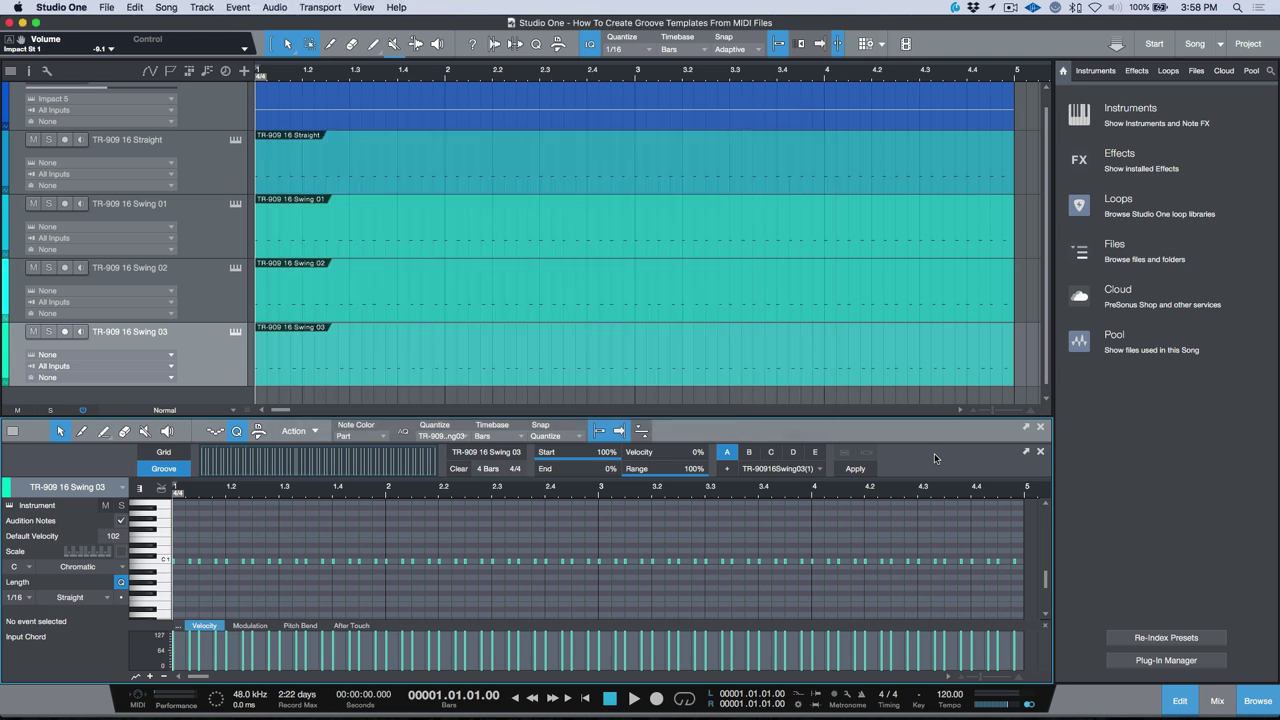